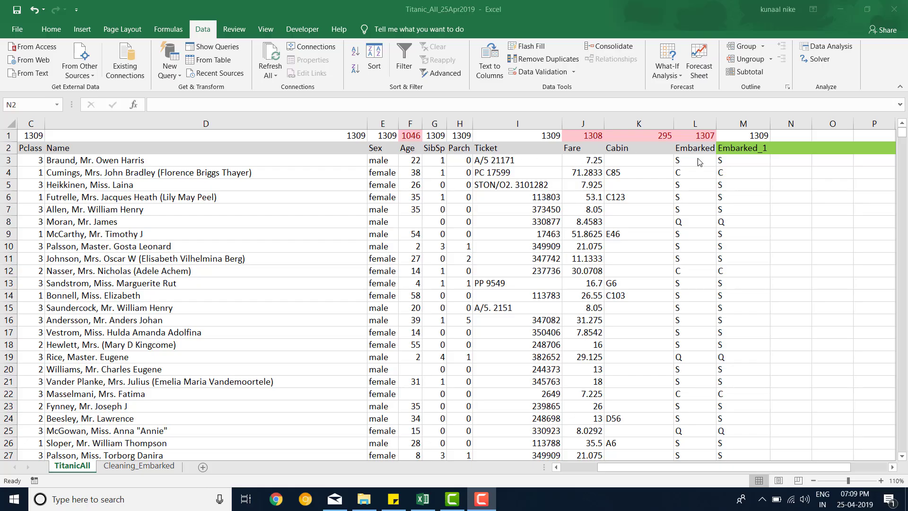
# Enter the header Fare_1 in cell N2, next to Embarked_1
pyautogui.click(786, 149)
pyautogui.write('F')
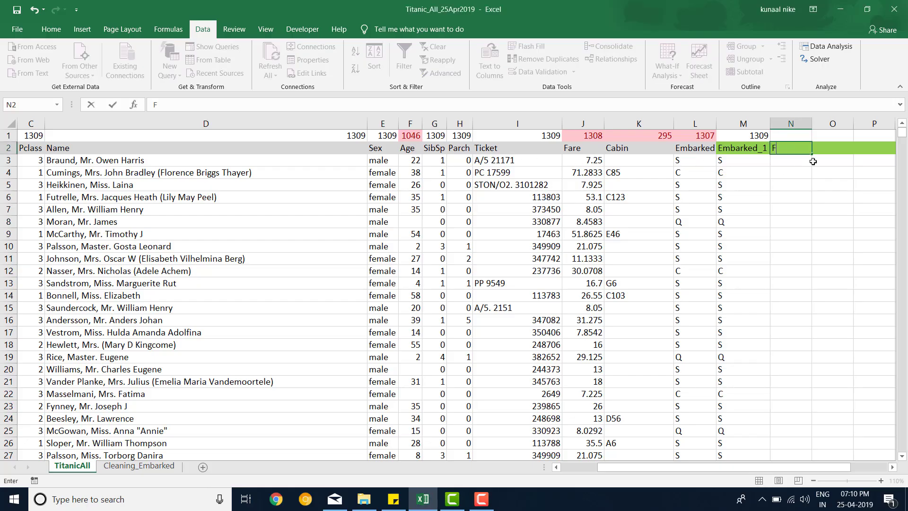
pyautogui.write('are_1')
pyautogui.press('Return')
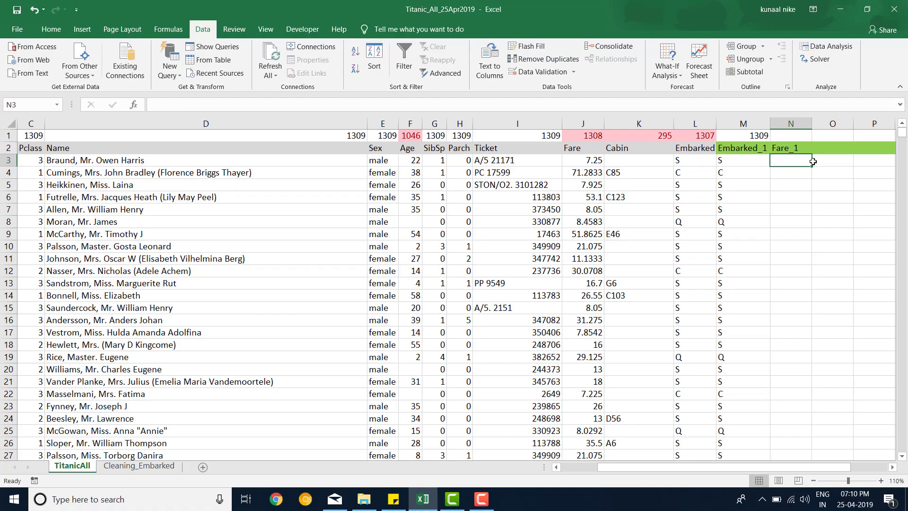
pyautogui.press('Return')
# Examine the row with the blank entry in the Fare column and return to the Fare_1 header
pyautogui.click(582, 201)
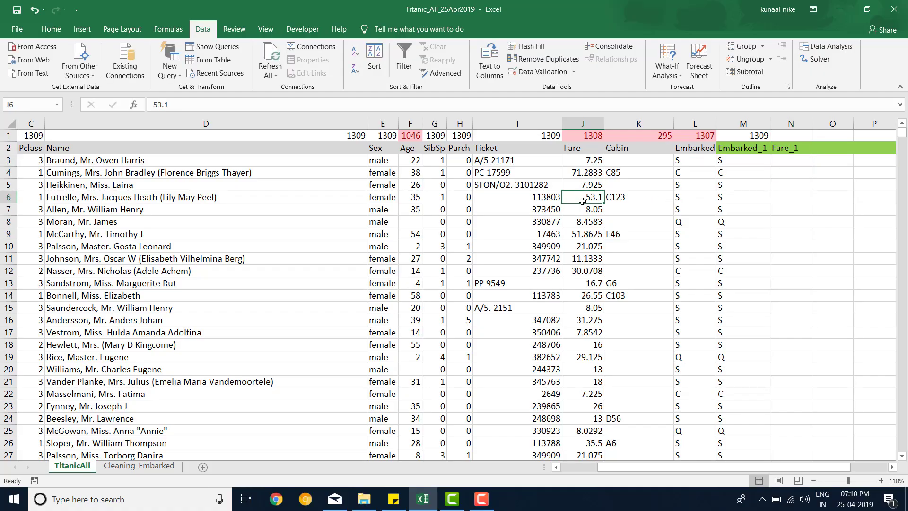
pyautogui.hotkey('ctrl', 'Down')
pyautogui.scroll(-3, 590, 224)
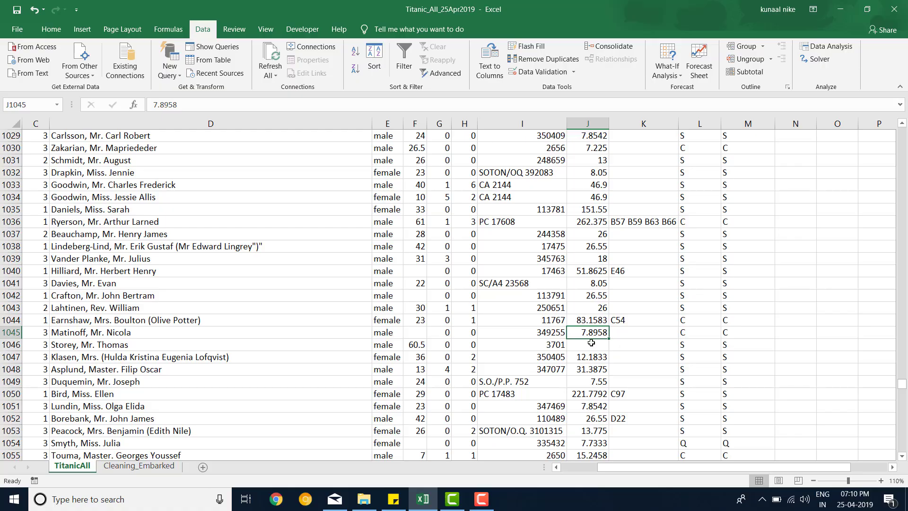
pyautogui.moveTo(591, 344); pyautogui.dragTo(525, 344)
pyautogui.keyDown('shift'); pyautogui.click(299, 353); pyautogui.keyUp('shift')
pyautogui.click(762, 279)
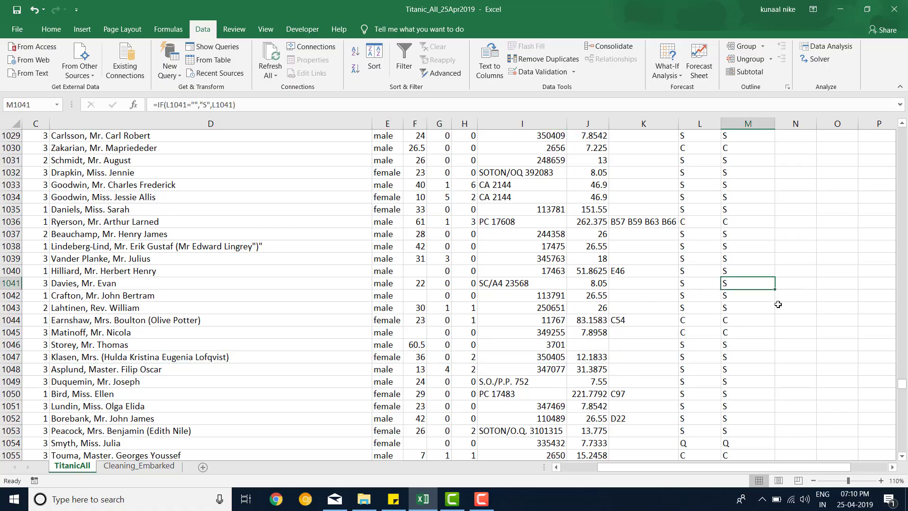
pyautogui.hotkey('ctrl', 'Up')
pyautogui.press('Right')
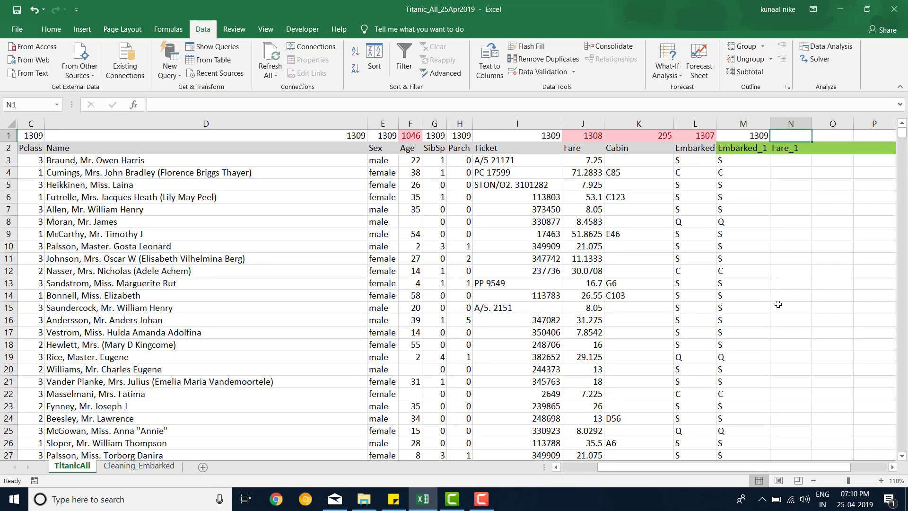
pyautogui.press('Down')
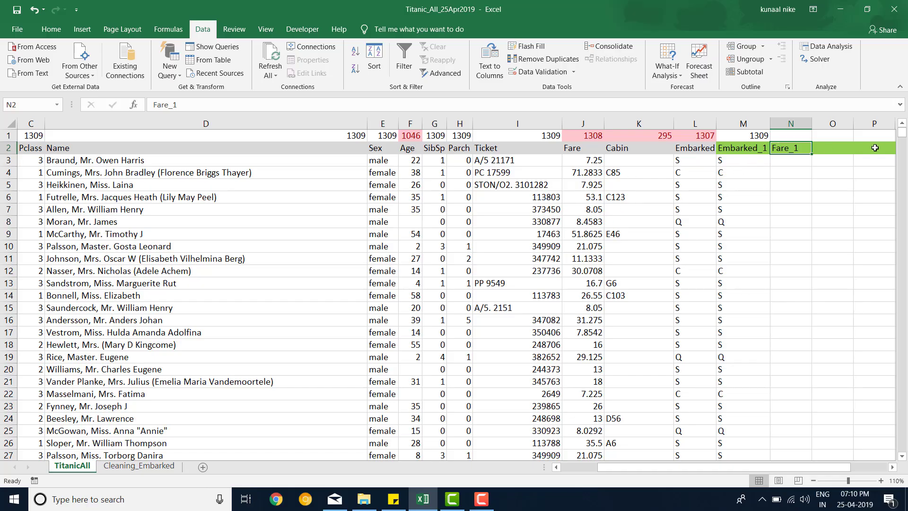
# Enter the formula =IF(J3="",MEDIAN(Fare),J3) in cell N3 under Fare_1
pyautogui.click(892, 466)
pyautogui.hscroll(1, 866, 448)
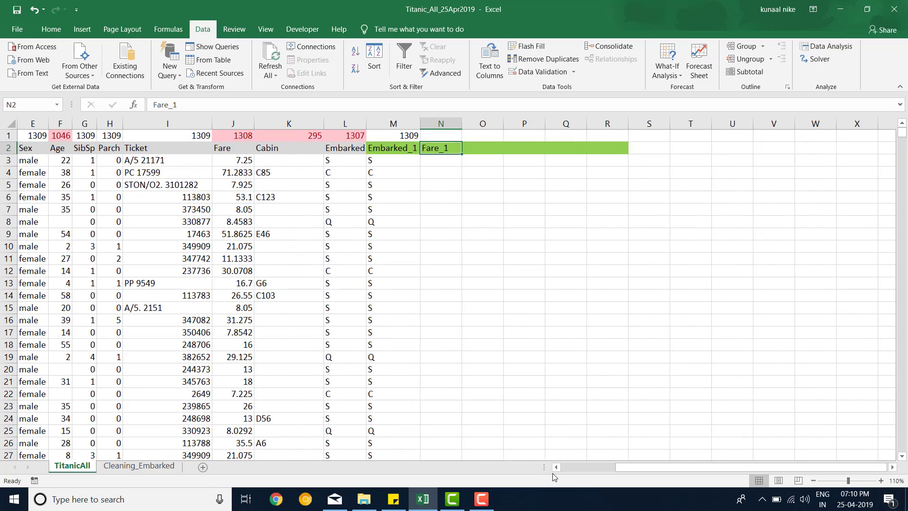
pyautogui.hscroll(-2, 816, 330)
pyautogui.press('Down')
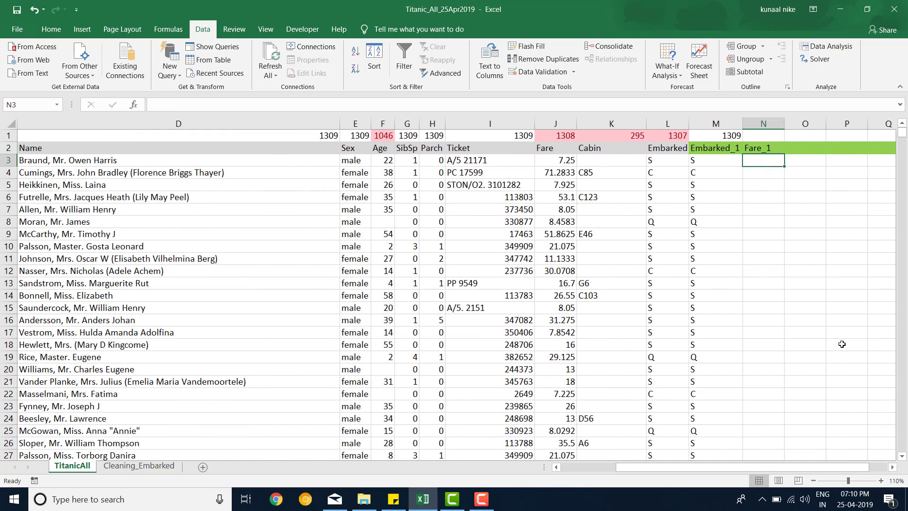
pyautogui.write('=IF(')
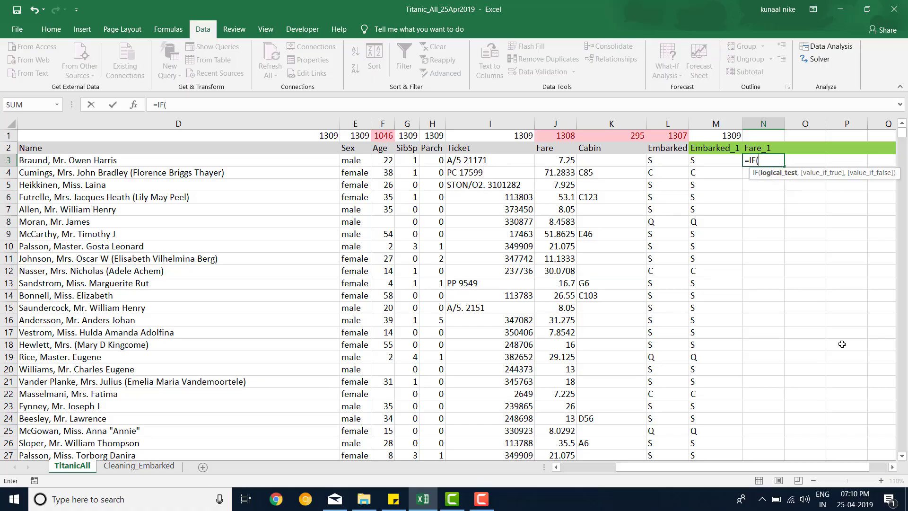
pyautogui.press('Left')
pyautogui.press('Left')
pyautogui.press('Left')
pyautogui.press('Left')
pyautogui.write('=')
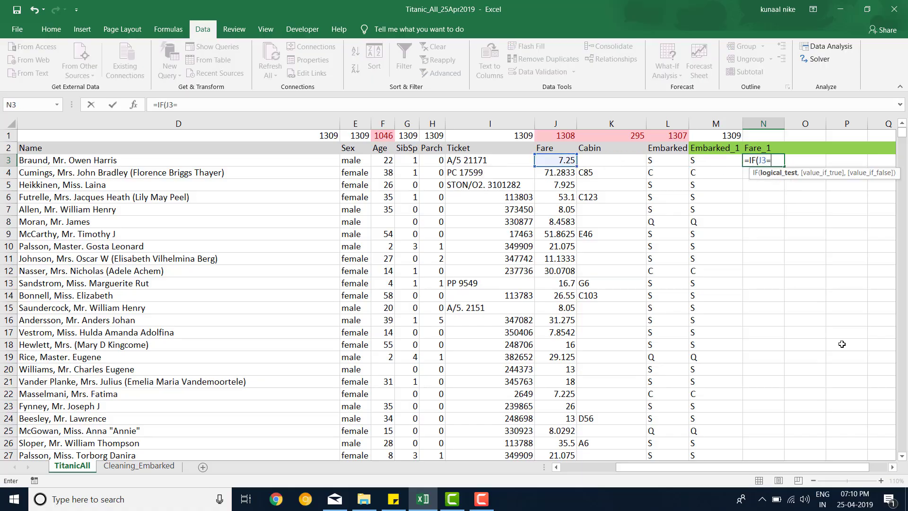
pyautogui.write('"",MEDIAN(')
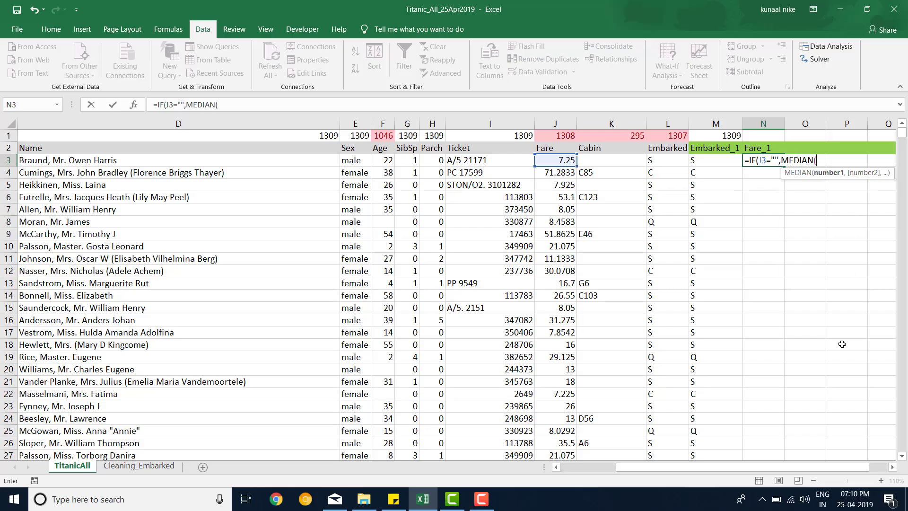
pyautogui.write('Fare')
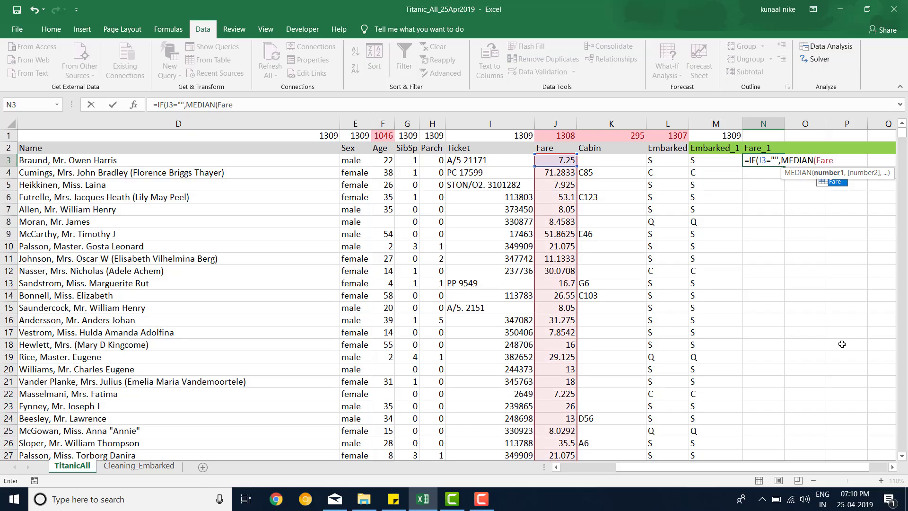
pyautogui.write(')')
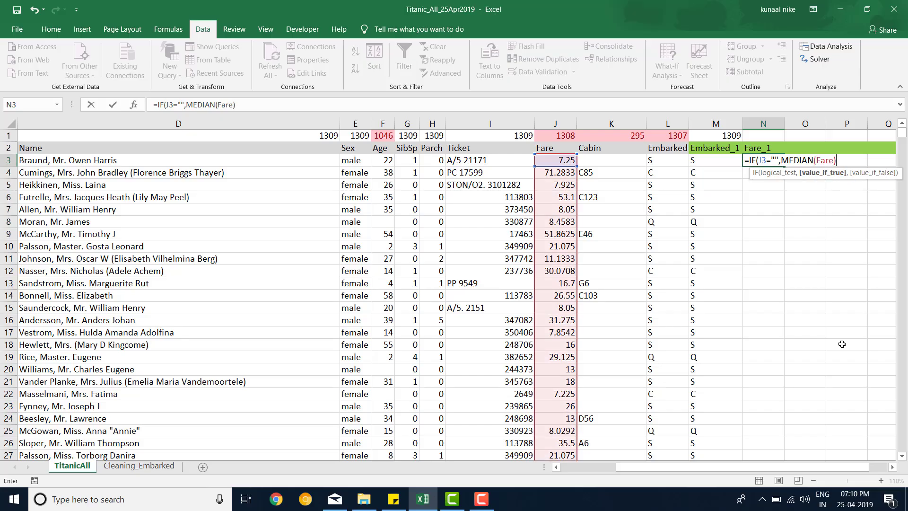
pyautogui.write(',')
pyautogui.click(563, 160)
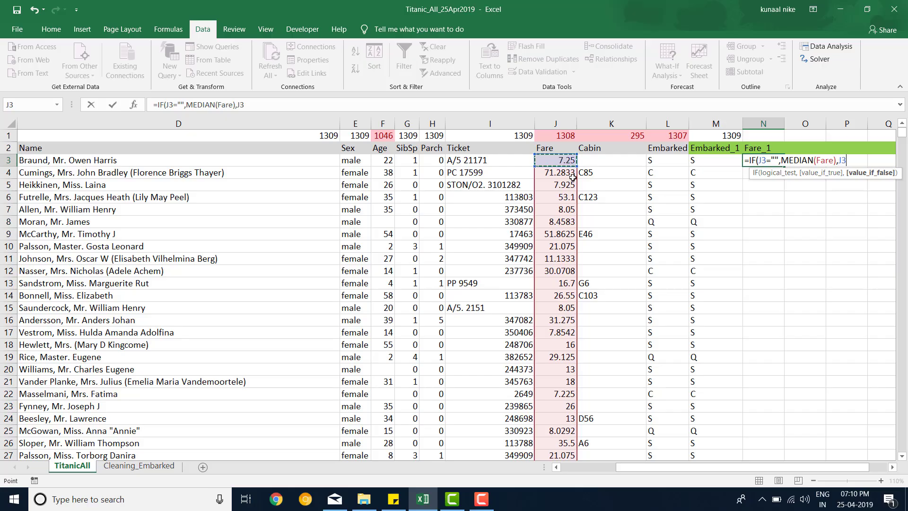
pyautogui.write(')')
pyautogui.press('Return')
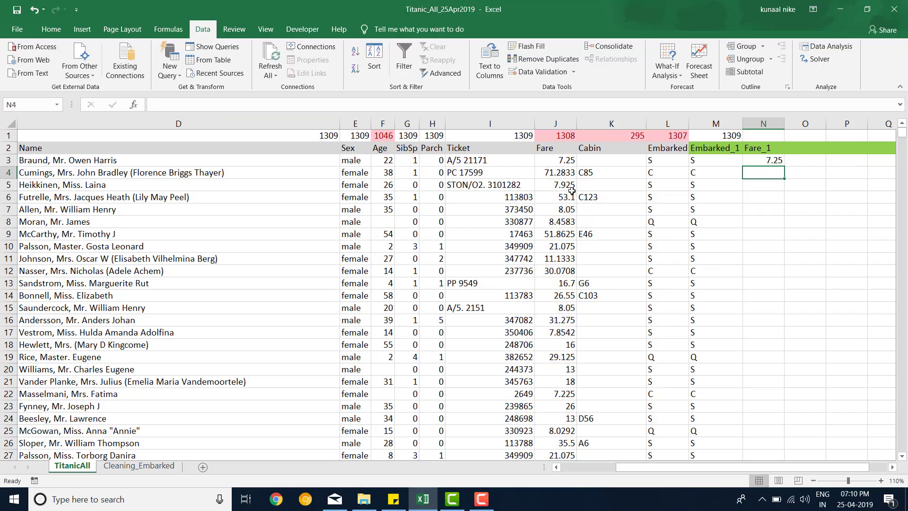
# Fill the N3 formula down the whole Fare_1 column and check its result in row 1046, where Fare is blank
pyautogui.click(775, 160)
pyautogui.doubleClick(784, 164)
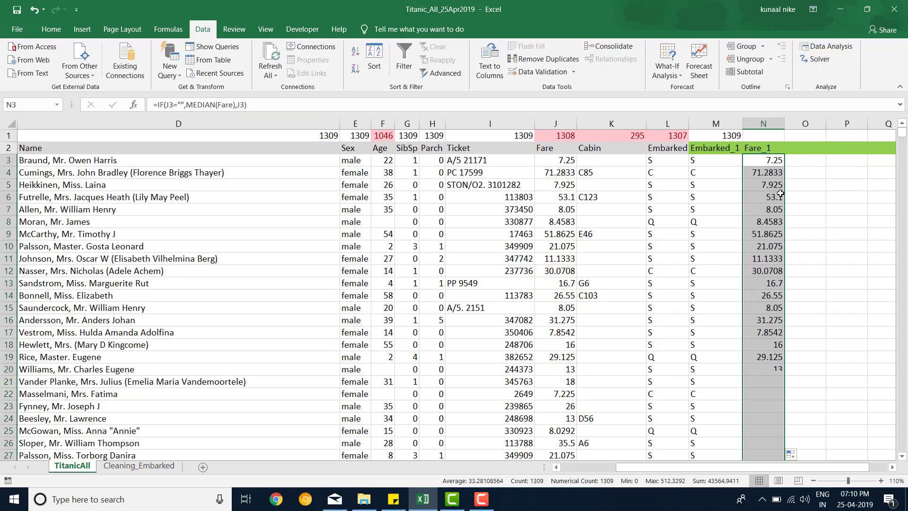
pyautogui.click(558, 239)
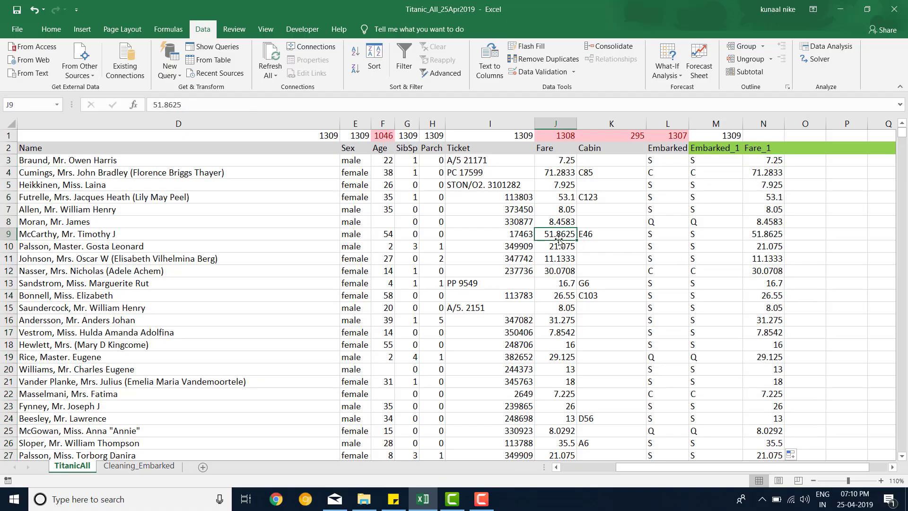
pyautogui.doubleClick(558, 239)
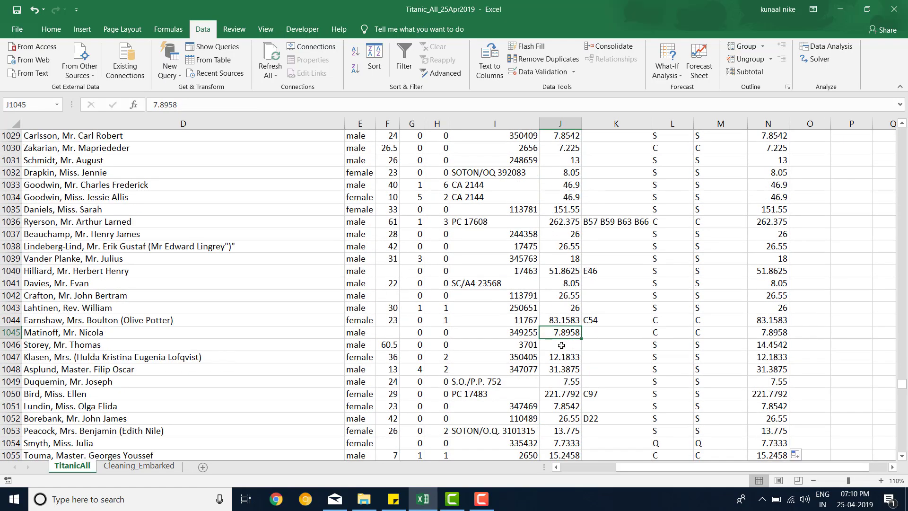
pyautogui.moveTo(561, 345); pyautogui.dragTo(770, 346)
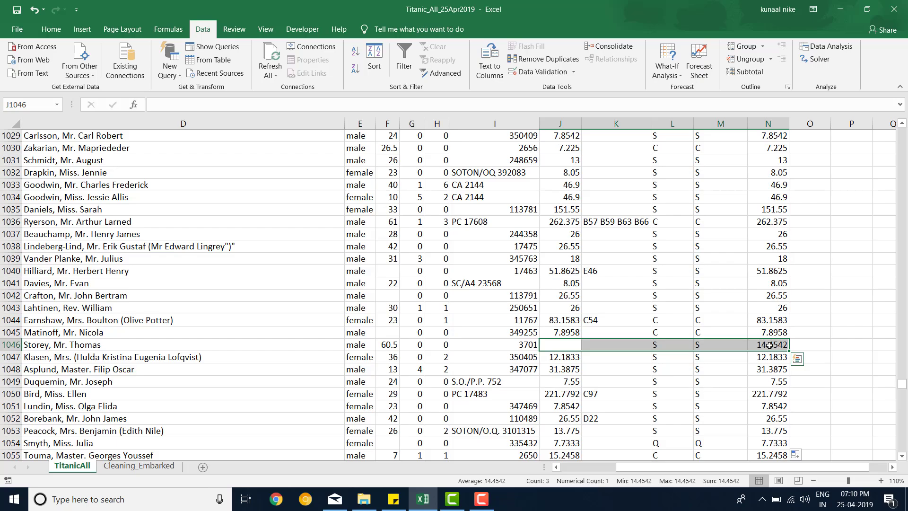
pyautogui.click(768, 345)
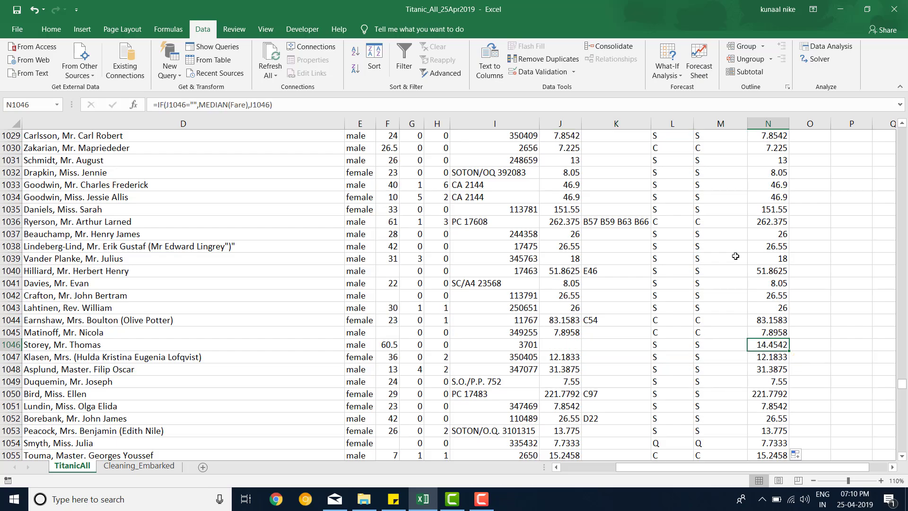
# Enter the header Age_1 in cell O2, next to Fare_1
pyautogui.hotkey('ctrl', 'Up')
pyautogui.hotkey('ctrl', 'Up')
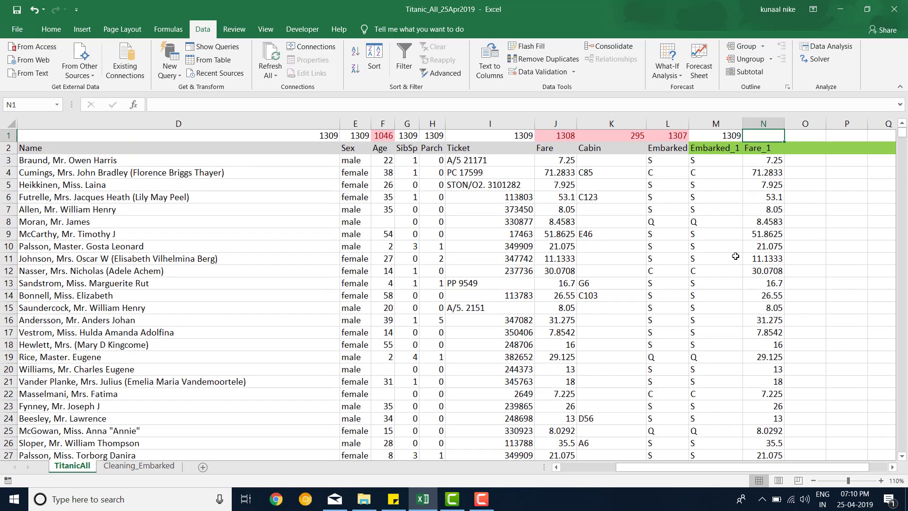
pyautogui.press('Down')
pyautogui.press('Right')
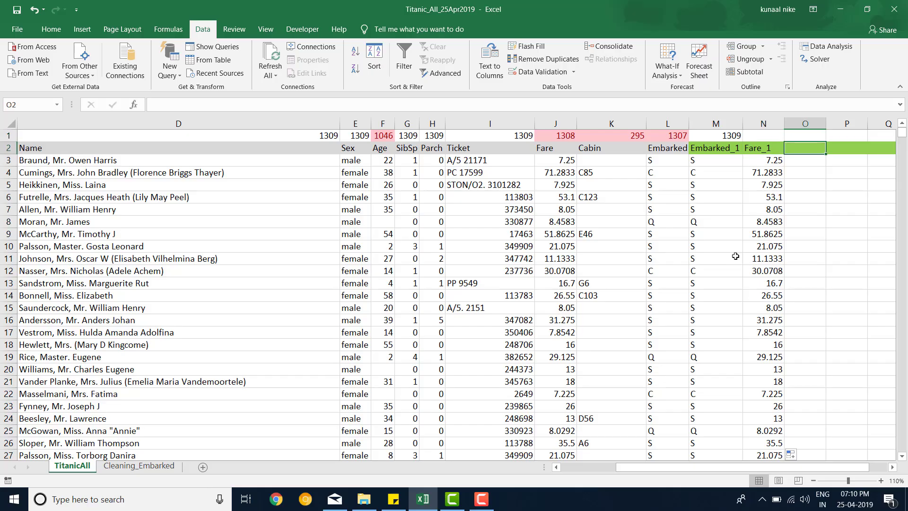
pyautogui.write('Age_')
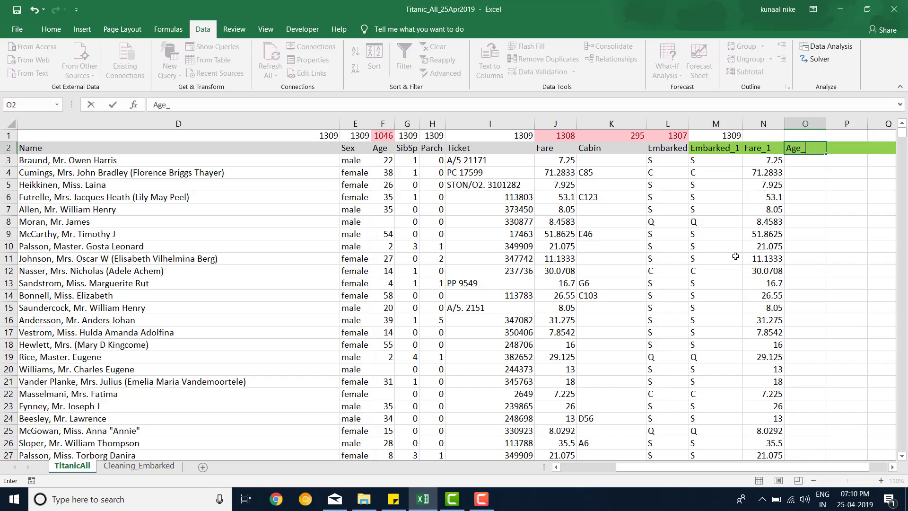
pyautogui.write('1')
pyautogui.press('Return')
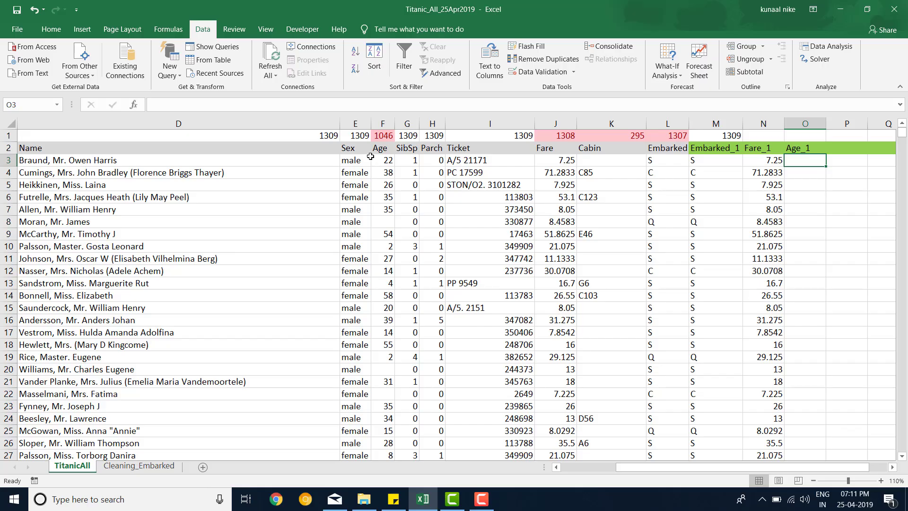
# Copy columns C to F (Pclass through Age) and paste them as values at A1 of a new sheet
pyautogui.click(304, 209)
pyautogui.hscroll(-3, 153, 216)
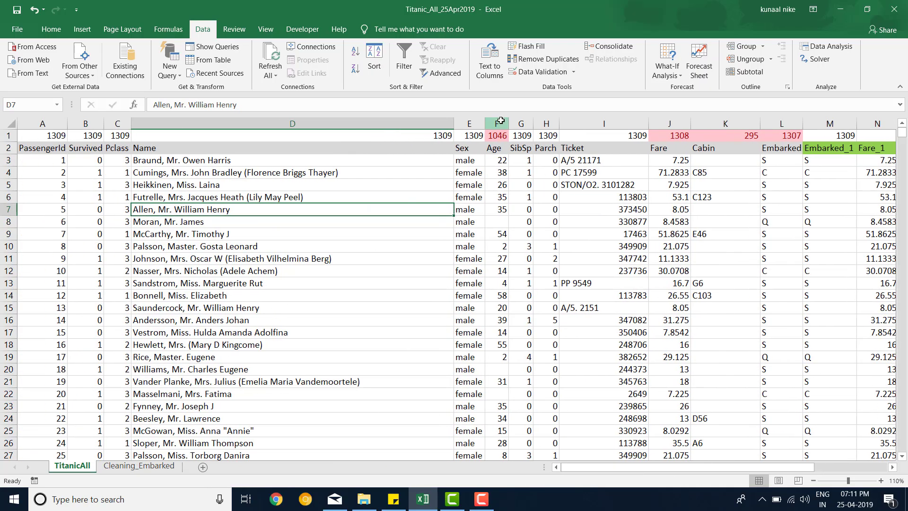
pyautogui.moveTo(504, 121); pyautogui.dragTo(114, 124)
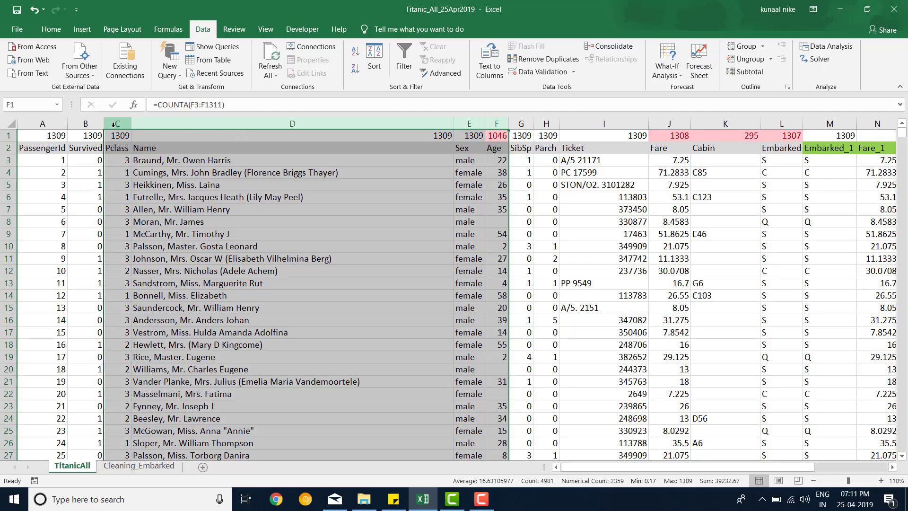
pyautogui.hotkey('ctrl', 'c')
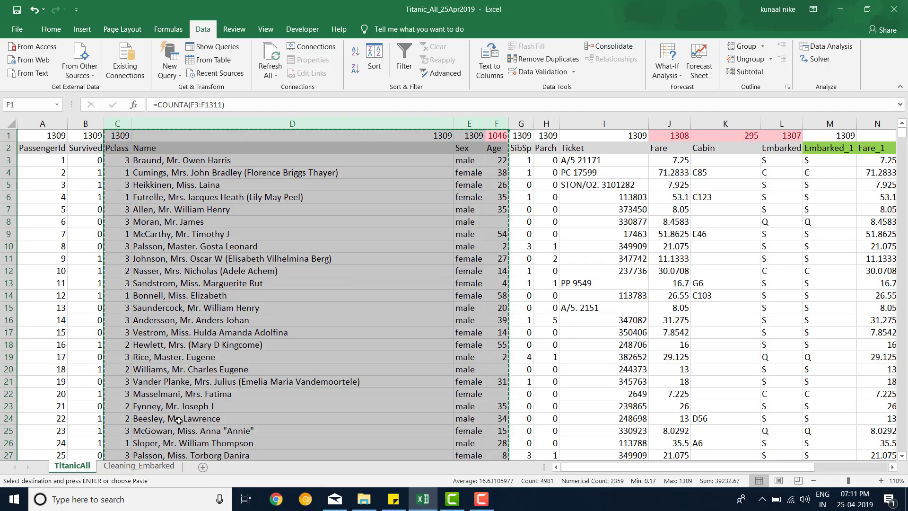
pyautogui.click(203, 467)
pyautogui.click(50, 29)
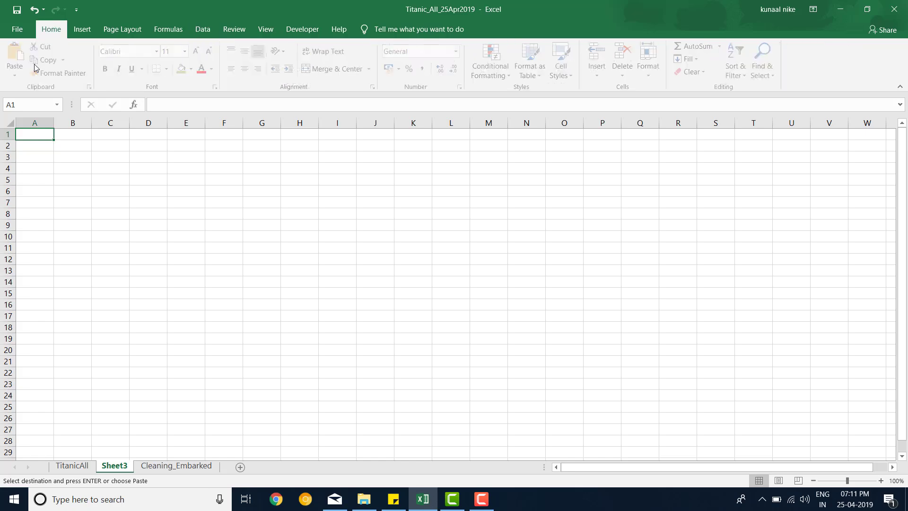
pyautogui.click(22, 73)
pyautogui.click(16, 151)
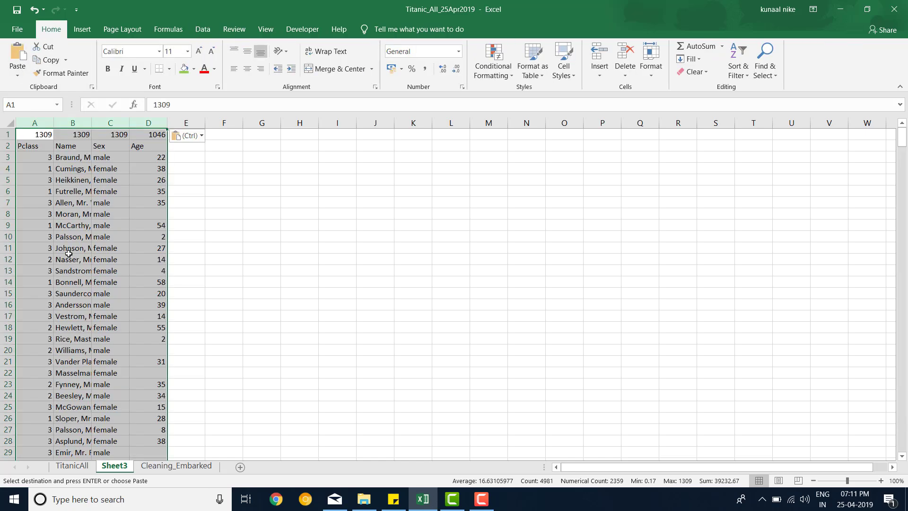
# Rename the new sheet as Clean_Age
pyautogui.doubleClick(113, 467)
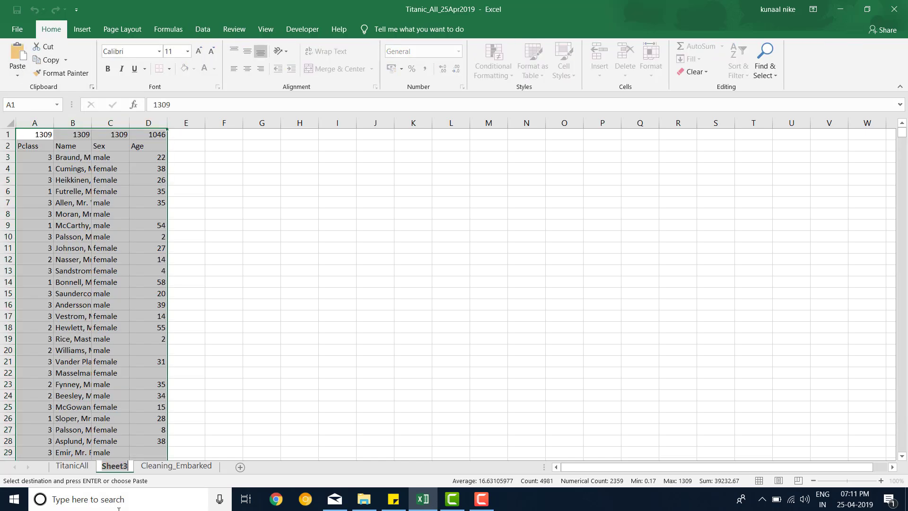
pyautogui.write('Clean')
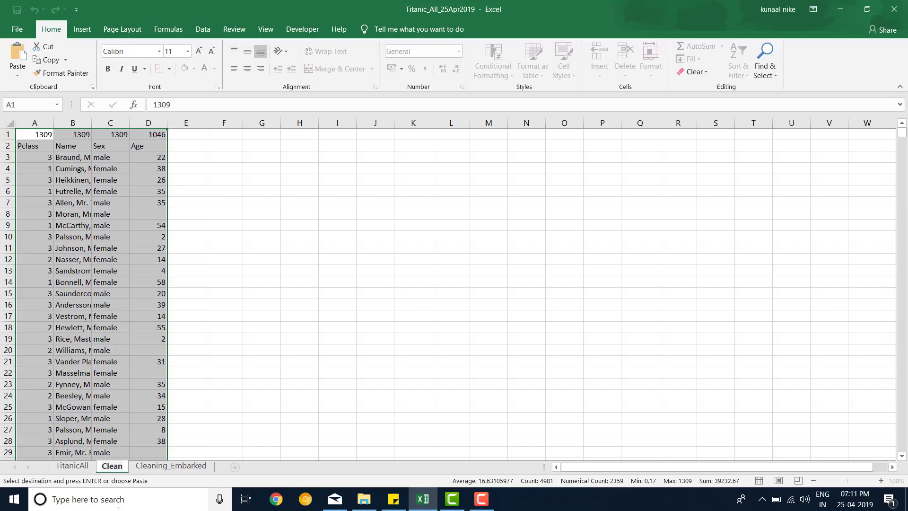
pyautogui.write('_Age')
pyautogui.press('Return')
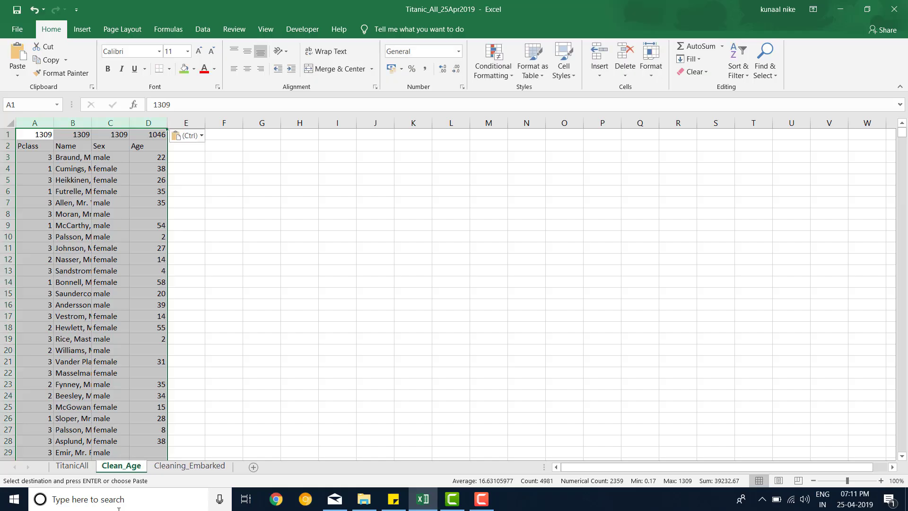
# Delete the Name column from the Clean_Age sheet
pyautogui.click(110, 213)
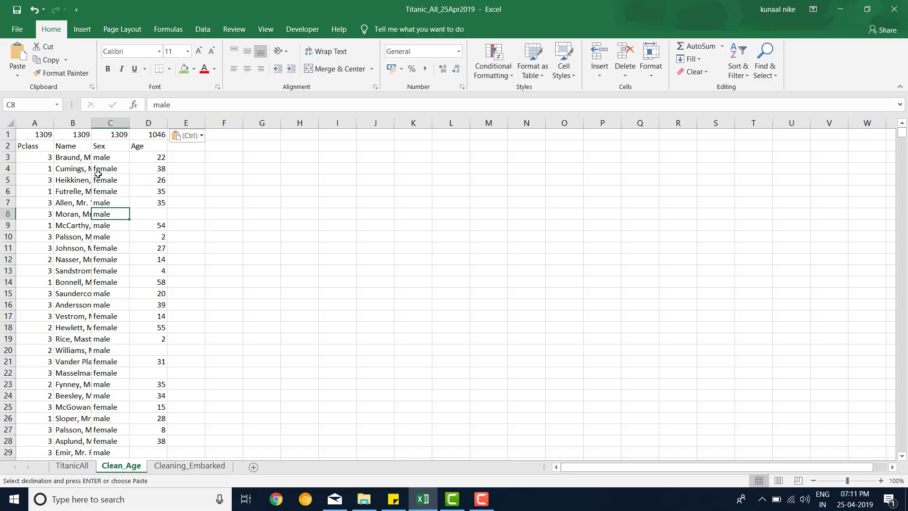
pyautogui.click(77, 123)
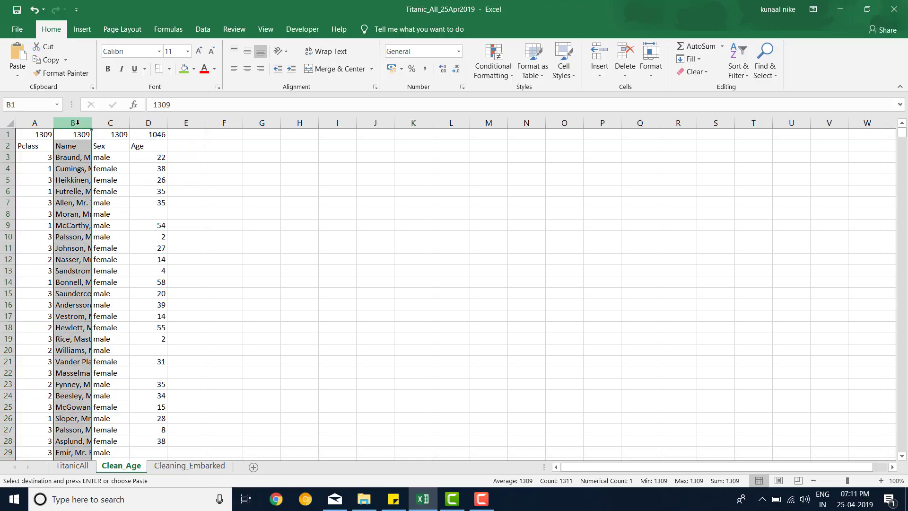
pyautogui.rightClick(77, 122)
pyautogui.click(118, 220)
pyautogui.click(39, 159)
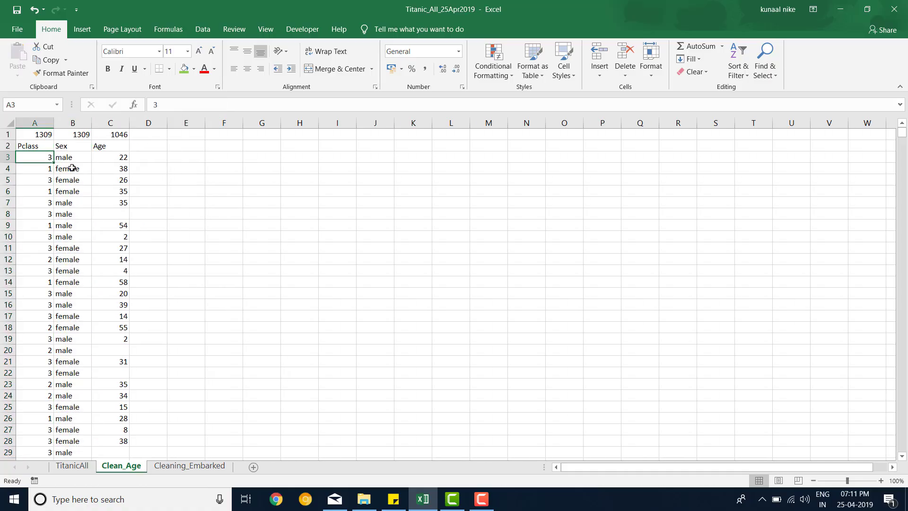
# Clear the count values above the Pclass, Sex and Age headers in cells A1 to C1
pyautogui.click(76, 167)
pyautogui.click(117, 162)
pyautogui.moveTo(126, 135); pyautogui.dragTo(24, 134)
pyautogui.press('Delete')
pyautogui.click(262, 271)
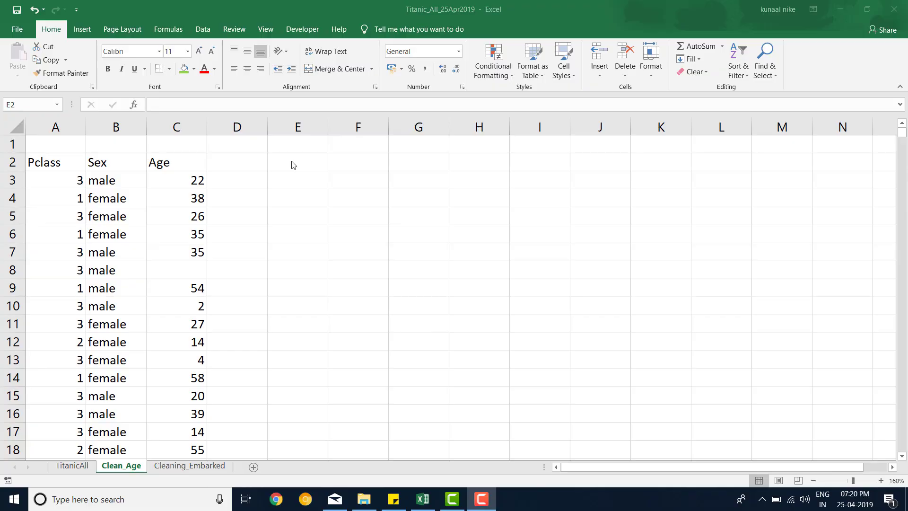
# Calculate the overall average age in cell E2 with the formula =AVERAGE(Age)
pyautogui.click(293, 164)
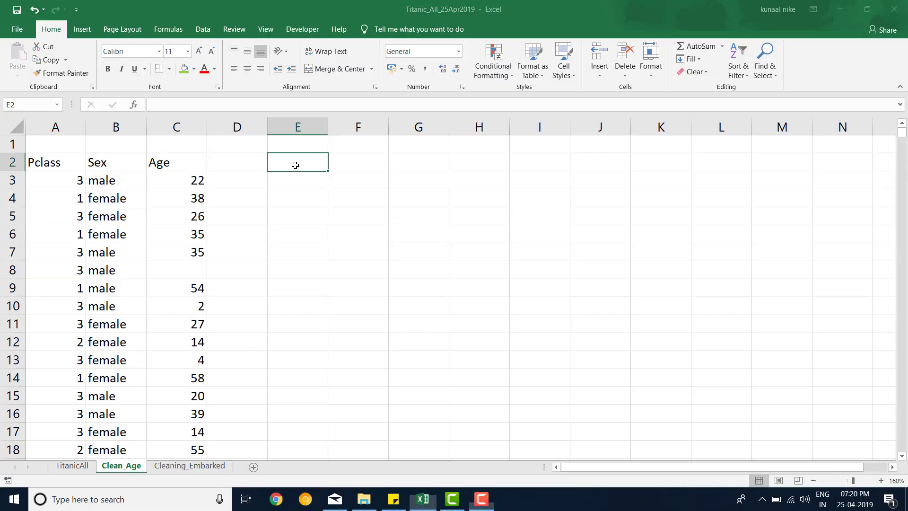
pyautogui.write('=ave')
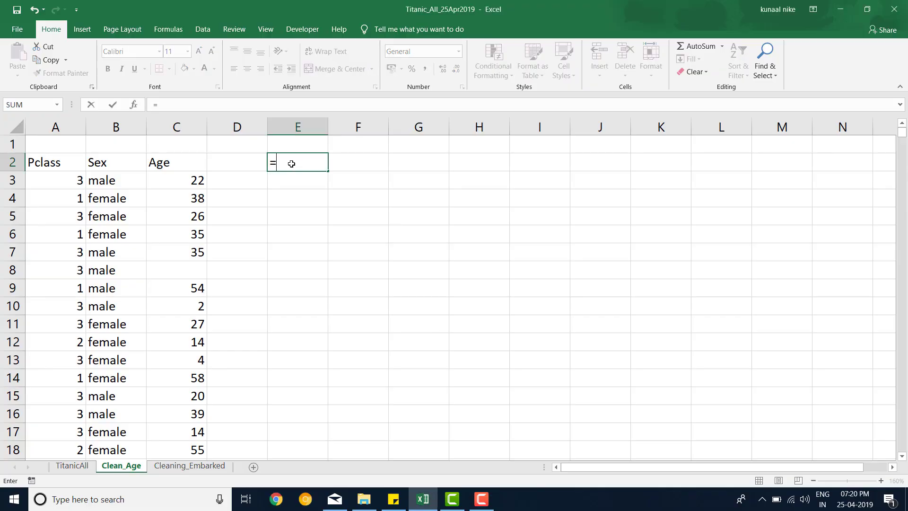
pyautogui.press('Down')
pyautogui.press('Tab')
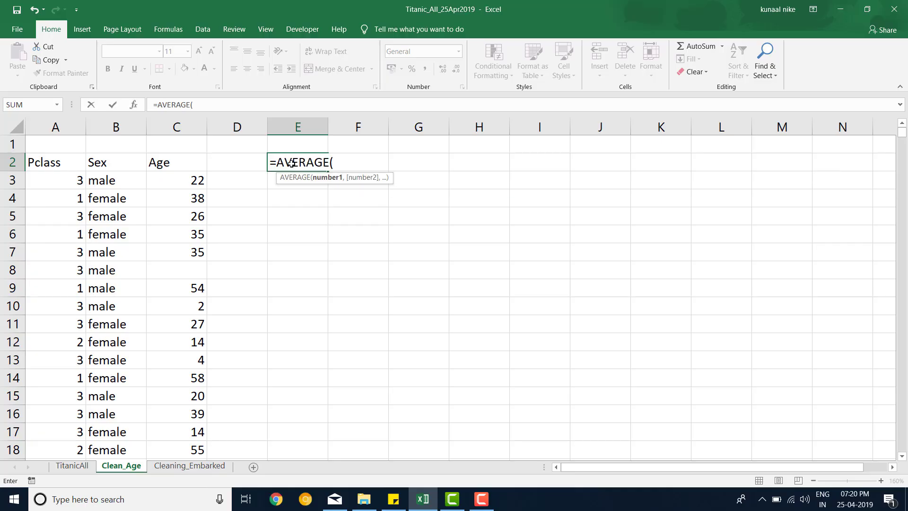
pyautogui.write('age')
pyautogui.press('Down')
pyautogui.press('Tab')
pyautogui.press('Return')
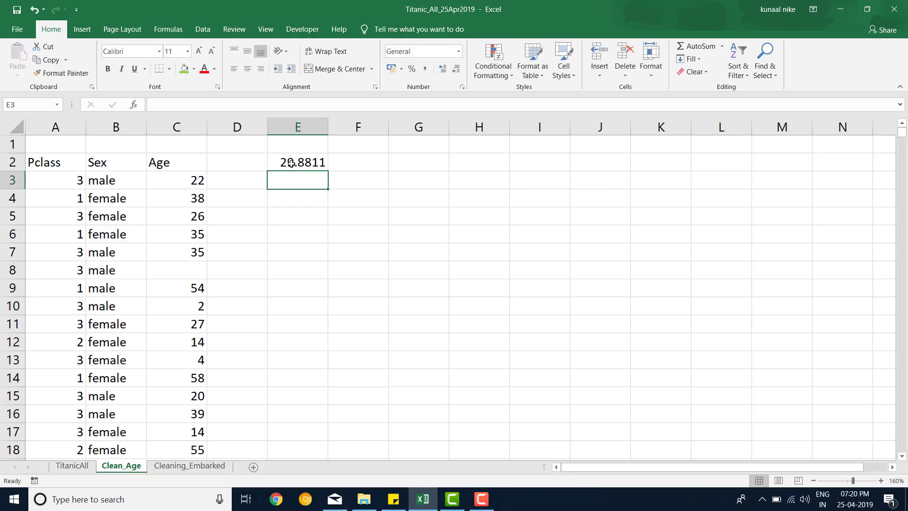
# Format the average age in E2 to show no decimal places
pyautogui.click(289, 164)
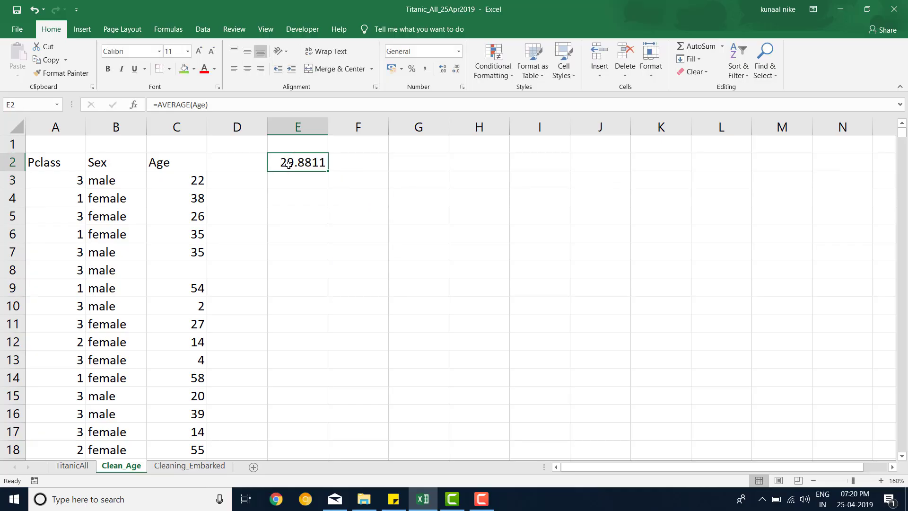
pyautogui.click(456, 69)
pyautogui.click(455, 69)
pyautogui.click(456, 69)
pyautogui.click(456, 69)
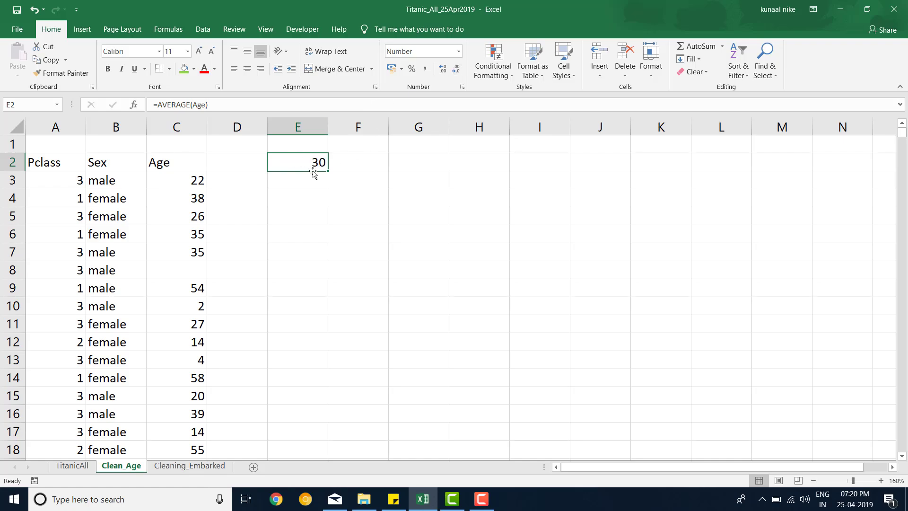
# Copy the Pclass and Sex columns with their headers, down to row 1311, and paste them at G2
pyautogui.click(98, 166)
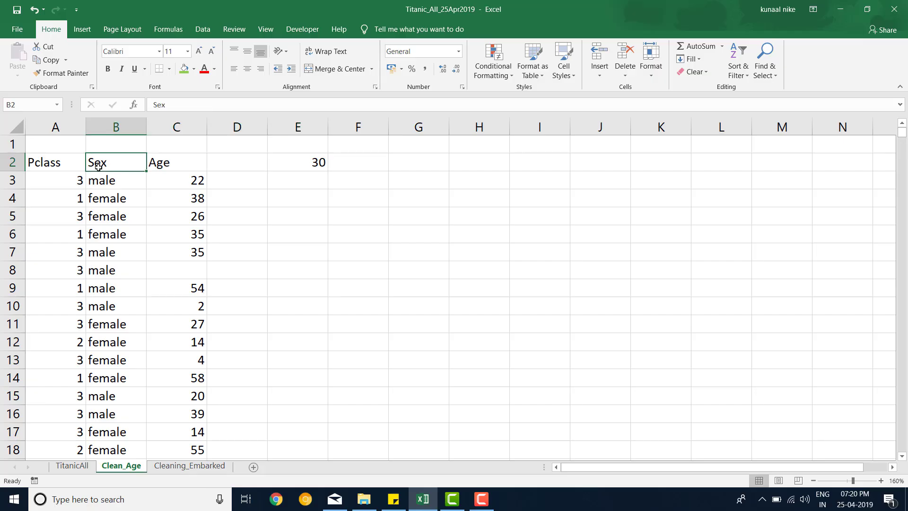
pyautogui.moveTo(71, 162); pyautogui.dragTo(99, 166)
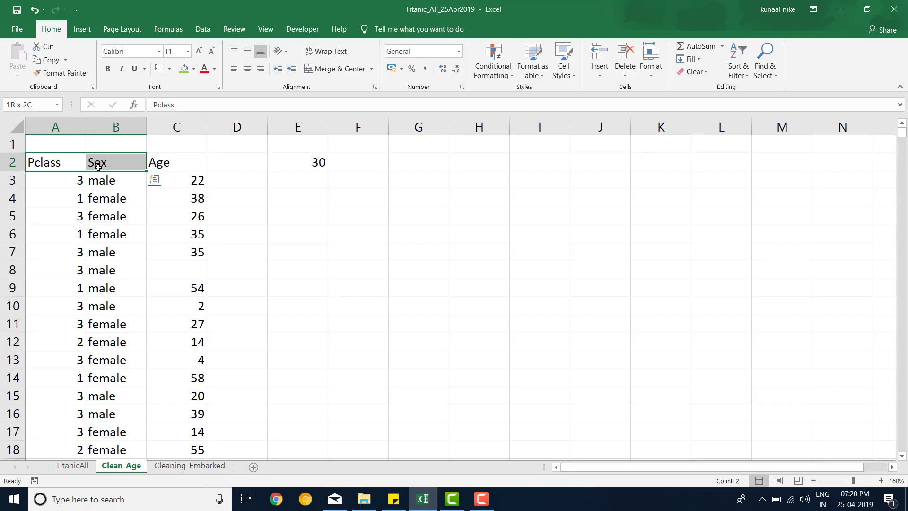
pyautogui.hotkey('ctrl', 'shift', 'Down')
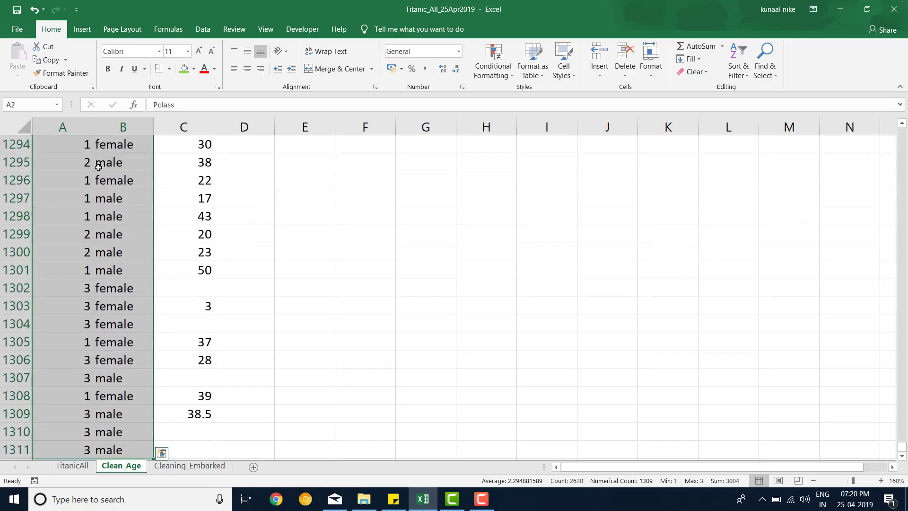
pyautogui.hotkey('ctrl', 'c')
pyautogui.hotkey('ctrl', 'Home')
pyautogui.press('Right')
pyautogui.press('Right')
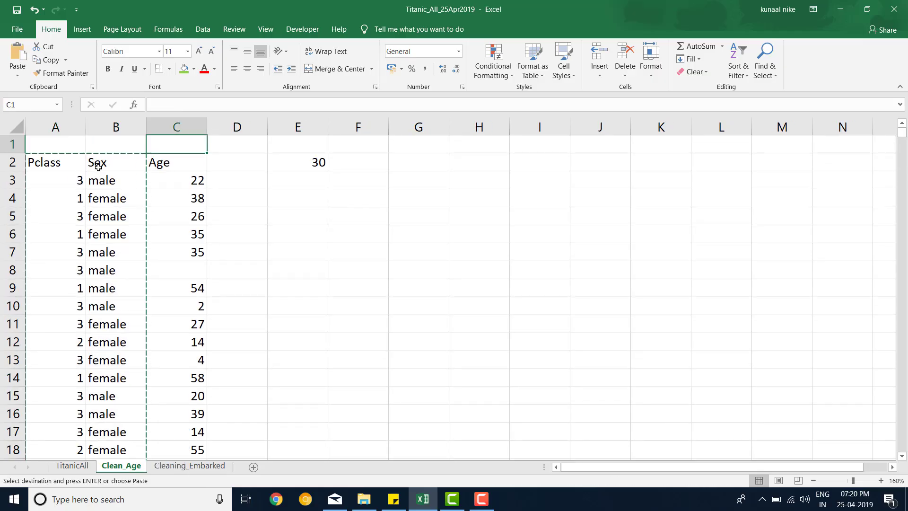
pyautogui.press('Right')
pyautogui.press('Right')
pyautogui.press('Right')
pyautogui.press('Right')
pyautogui.press('Down')
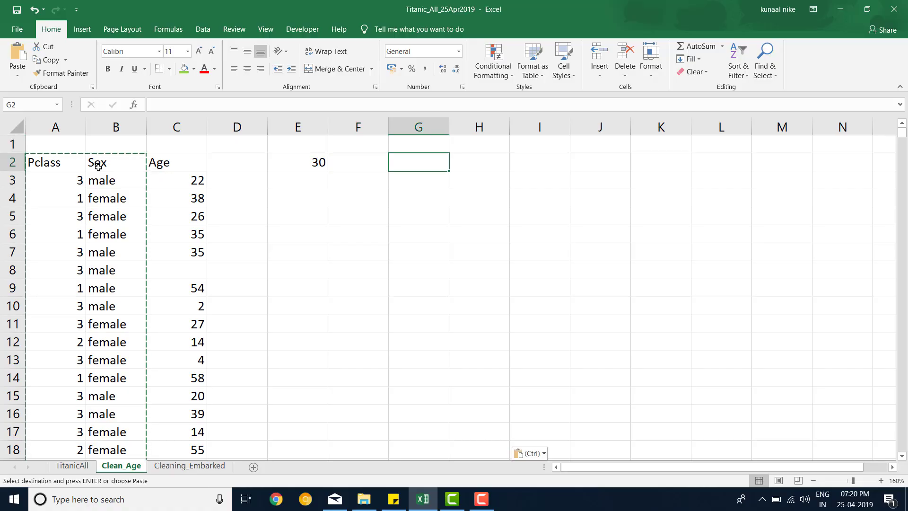
pyautogui.hotkey('ctrl', 'v')
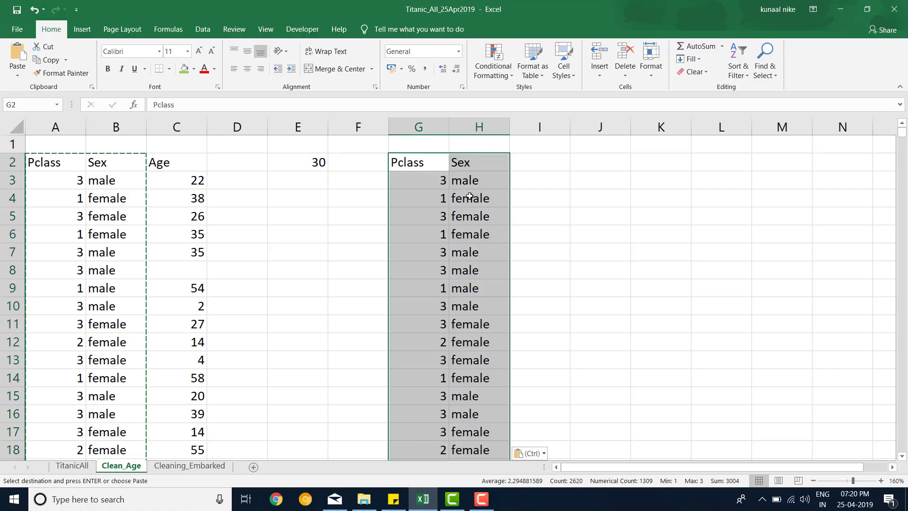
# Remove the duplicate Pclass and Sex combinations from the copied columns G and H
pyautogui.click(203, 30)
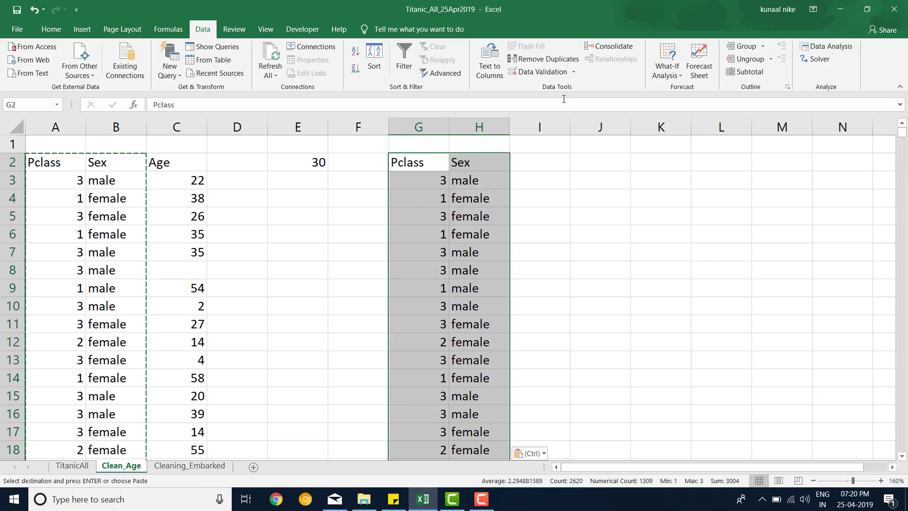
pyautogui.click(544, 58)
pyautogui.click(430, 345)
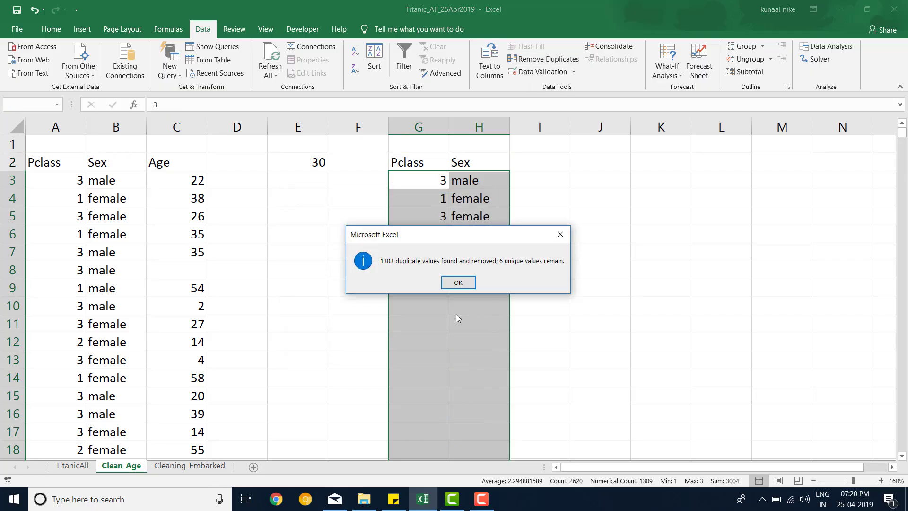
pyautogui.click(457, 283)
# Sort the unique combinations by Sex from A to Z and by Pclass from smallest to largest
pyautogui.click(480, 250)
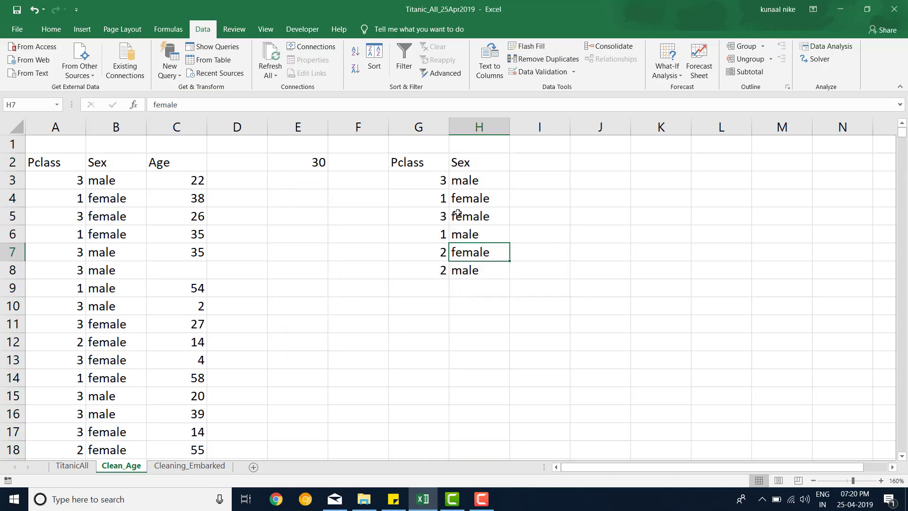
pyautogui.click(375, 59)
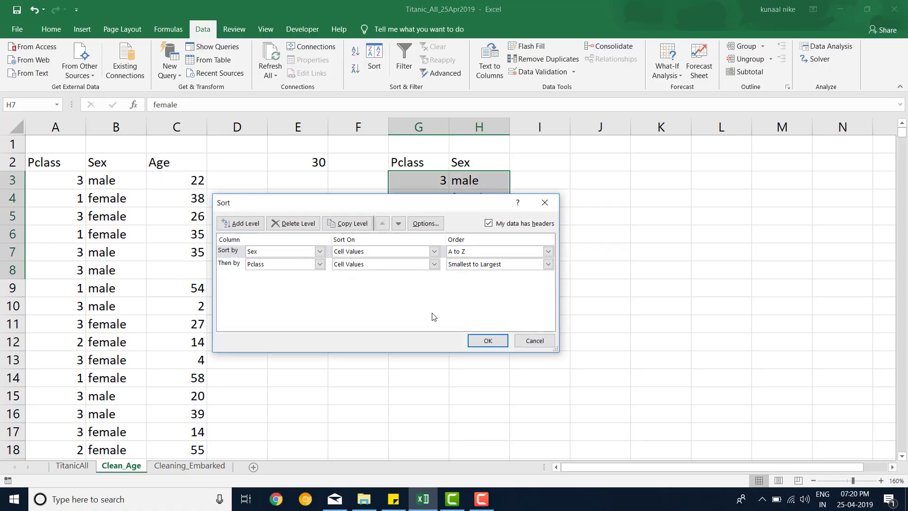
pyautogui.click(486, 340)
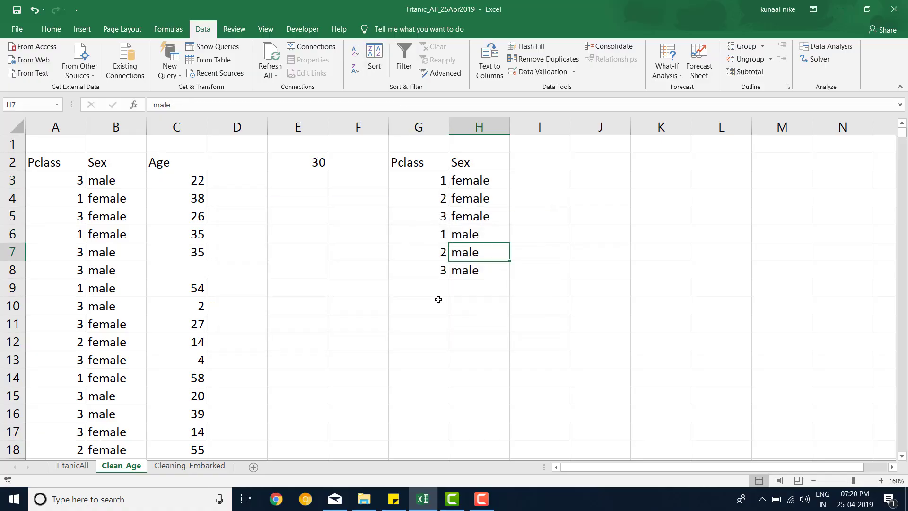
# Rename the headers in G2 and H2 as Pclass_Age and Sex_Age, and fit column G's width to its header
pyautogui.click(401, 162)
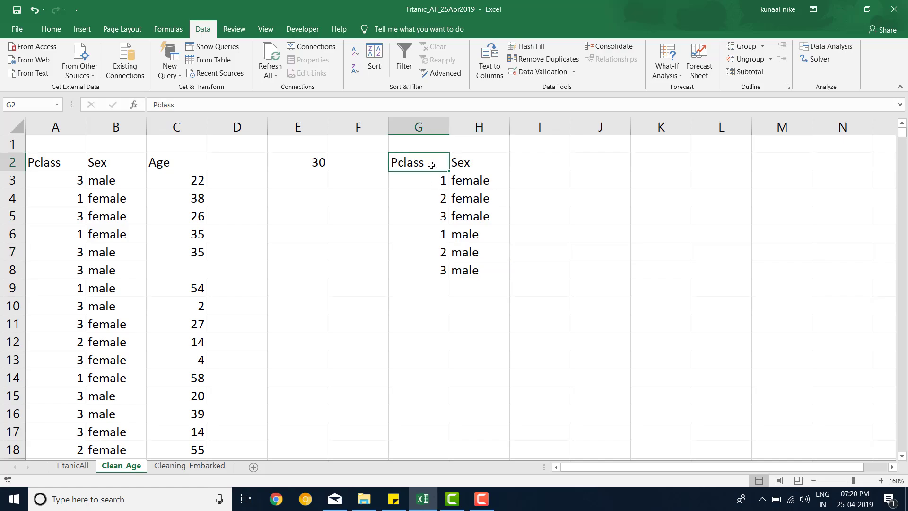
pyautogui.doubleClick(431, 165)
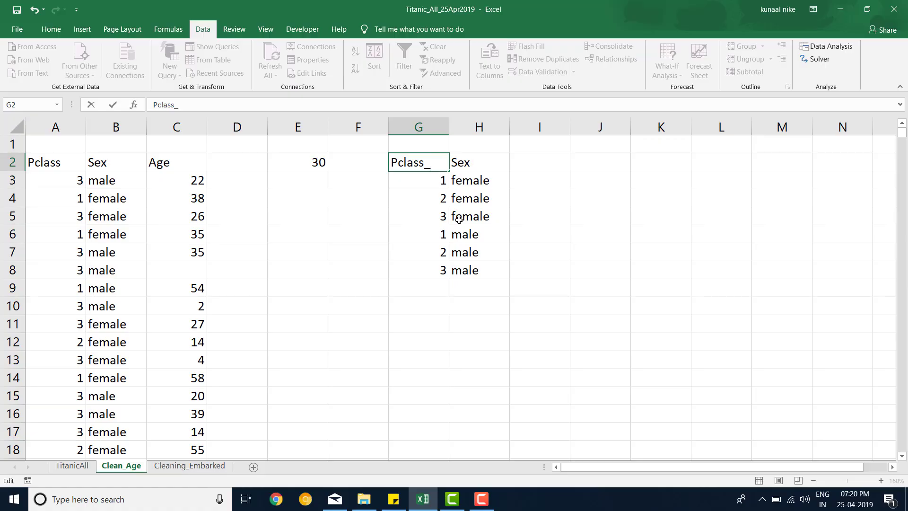
pyautogui.write('_Age')
pyautogui.press('Return')
pyautogui.click(485, 156)
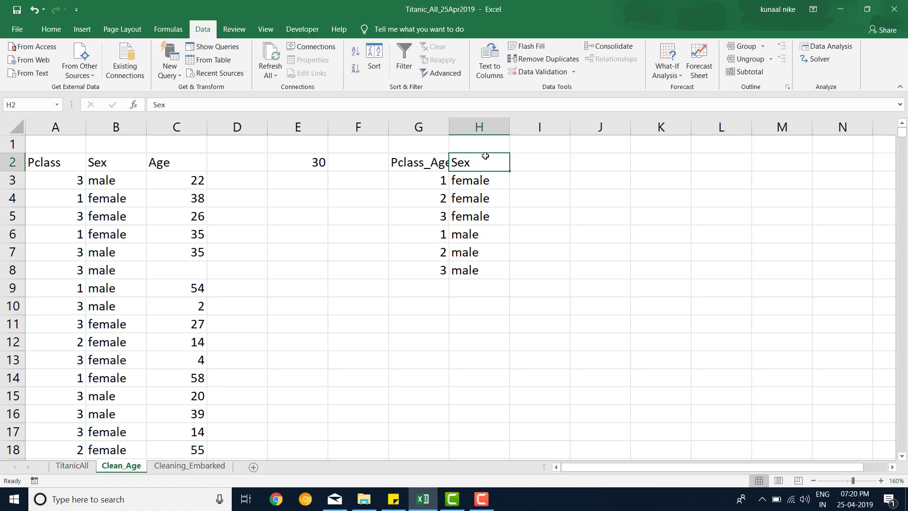
pyautogui.doubleClick(491, 162)
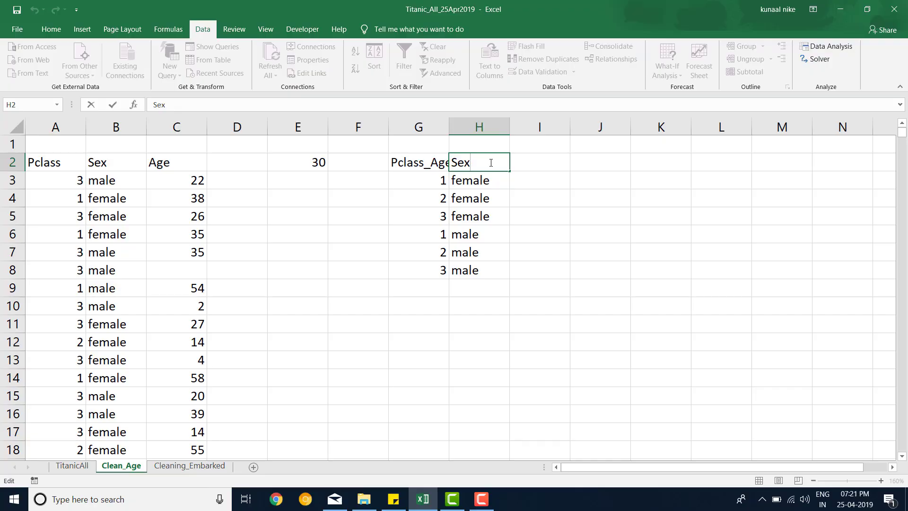
pyautogui.write('_Age')
pyautogui.press('Return')
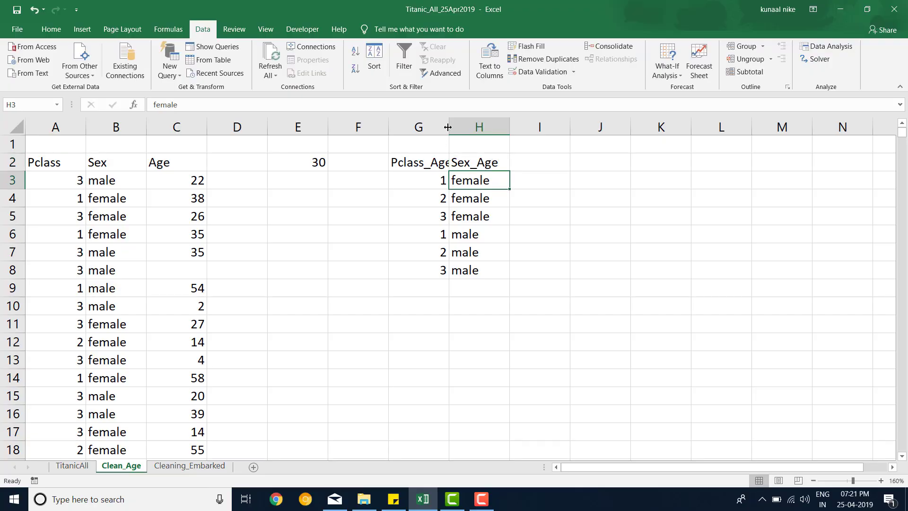
pyautogui.doubleClick(448, 127)
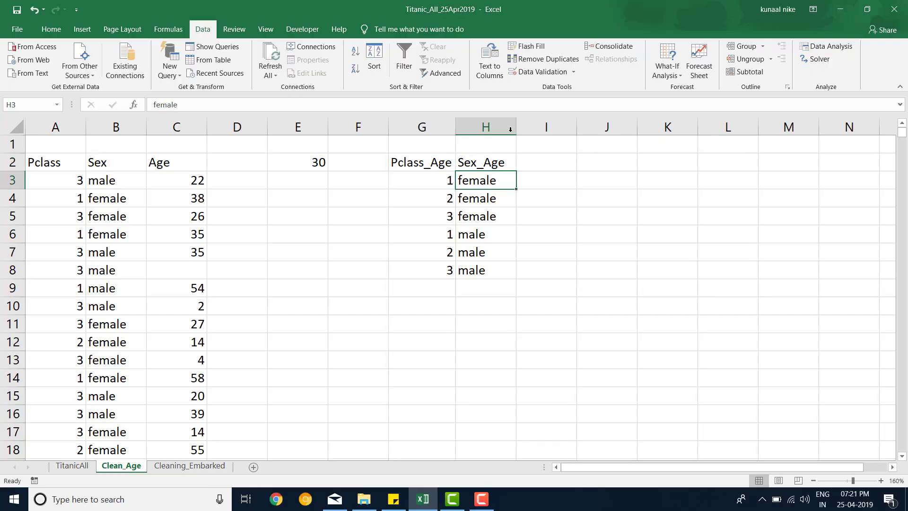
# Add the header Avg_Age in cell I2, next to Sex_Age
pyautogui.click(531, 165)
pyautogui.write('Av')
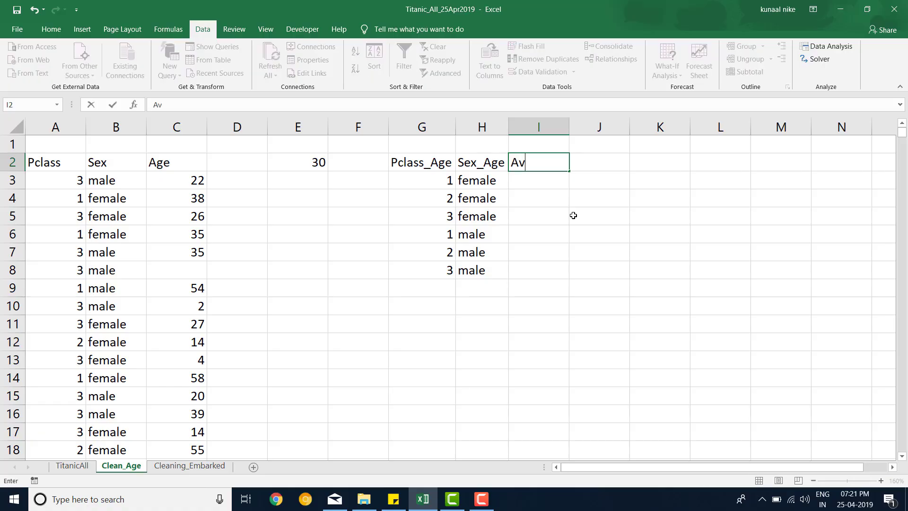
pyautogui.write('g_Age')
pyautogui.press('Return')
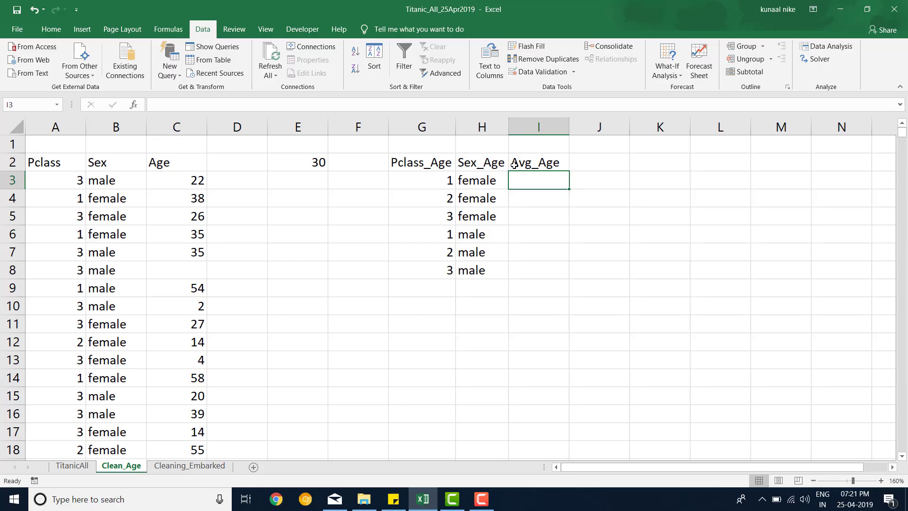
# Create named ranges for G2:I8 from the top row headers Pclass_Age, Sex_Age and Avg_Age
pyautogui.moveTo(425, 164); pyautogui.dragTo(529, 270)
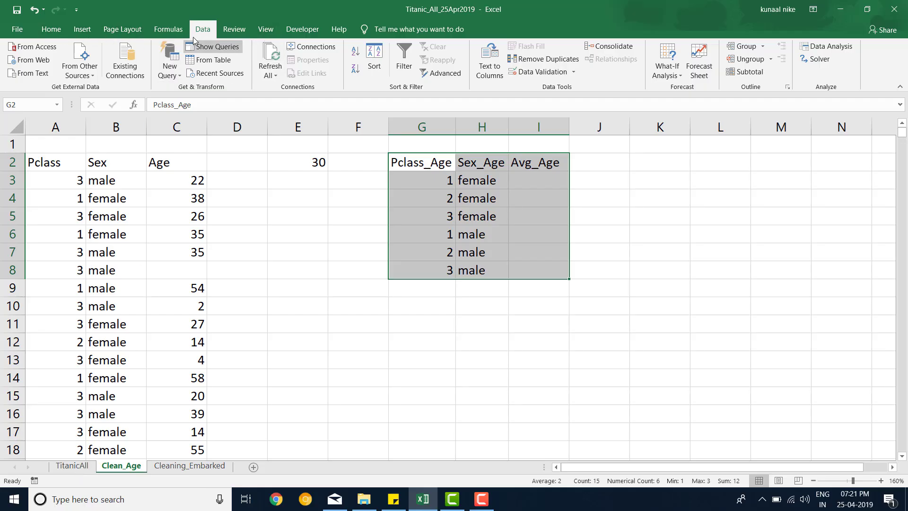
pyautogui.click(168, 29)
pyautogui.click(417, 75)
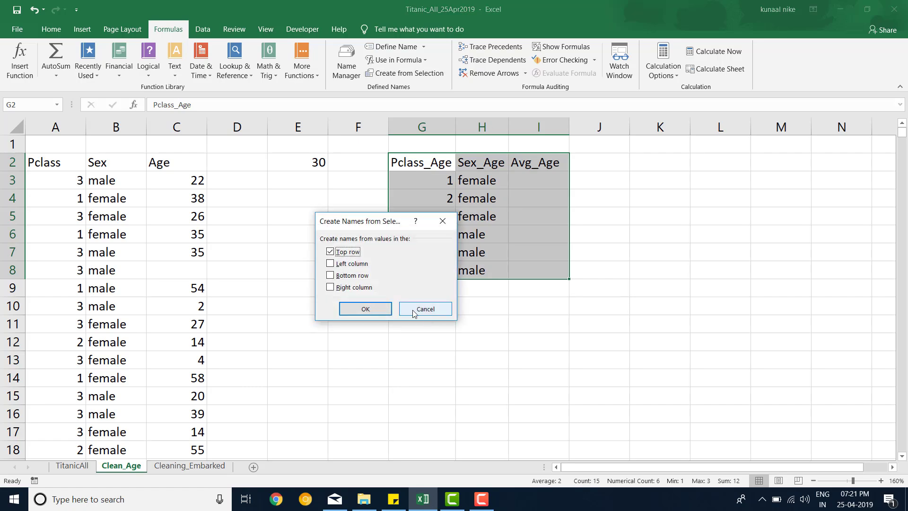
pyautogui.press('Return')
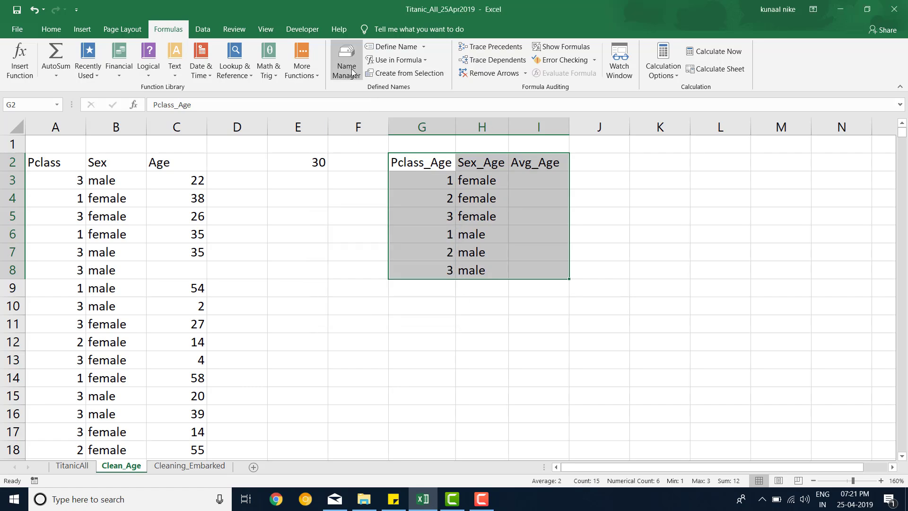
# Check in the Name Manager that the new named ranges refer to the Clean_Age sheet
pyautogui.click(346, 61)
pyautogui.scroll(-1, 277, 240)
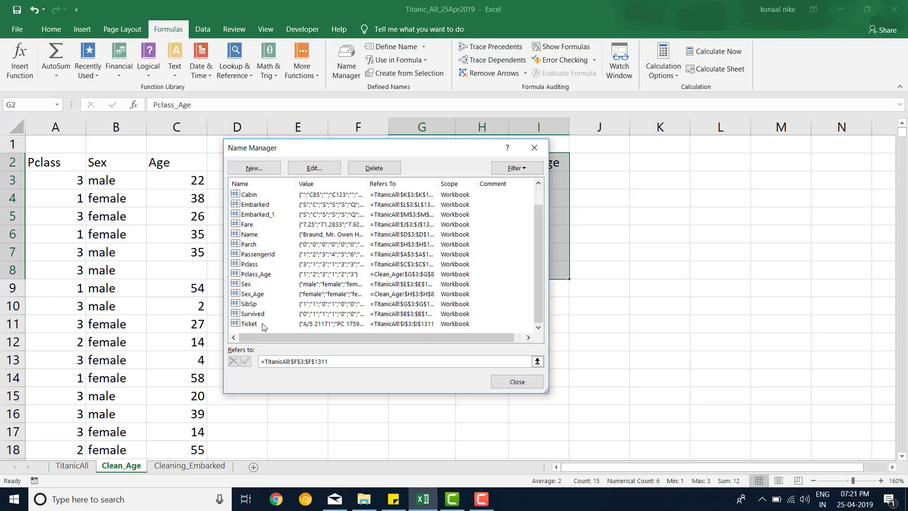
pyautogui.scroll(1, 279, 298)
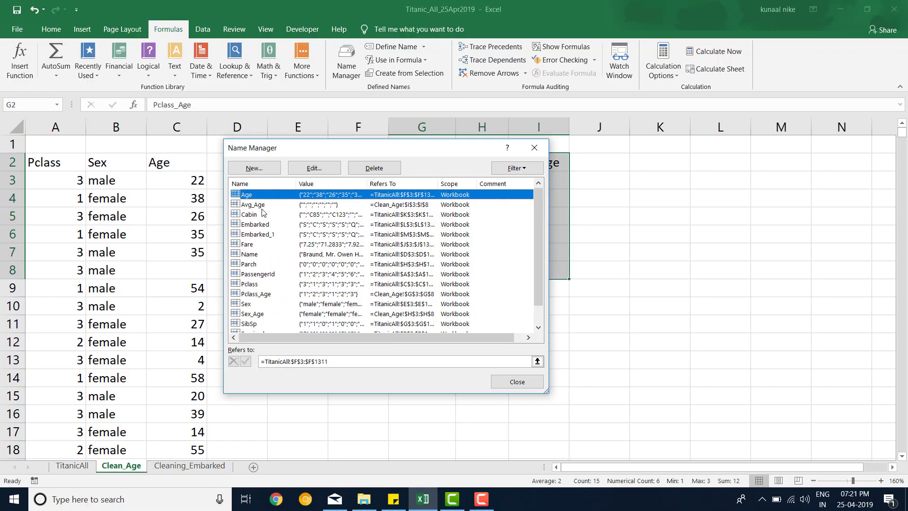
pyautogui.click(517, 381)
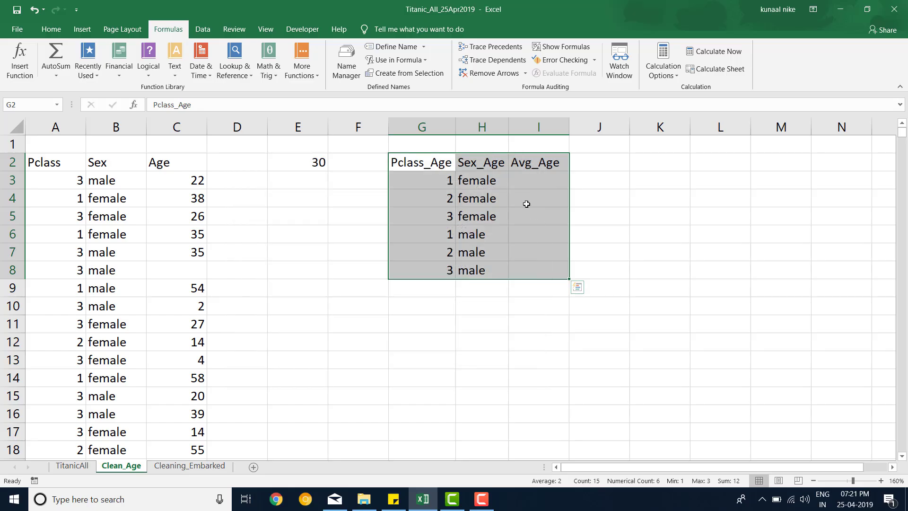
pyautogui.click(72, 466)
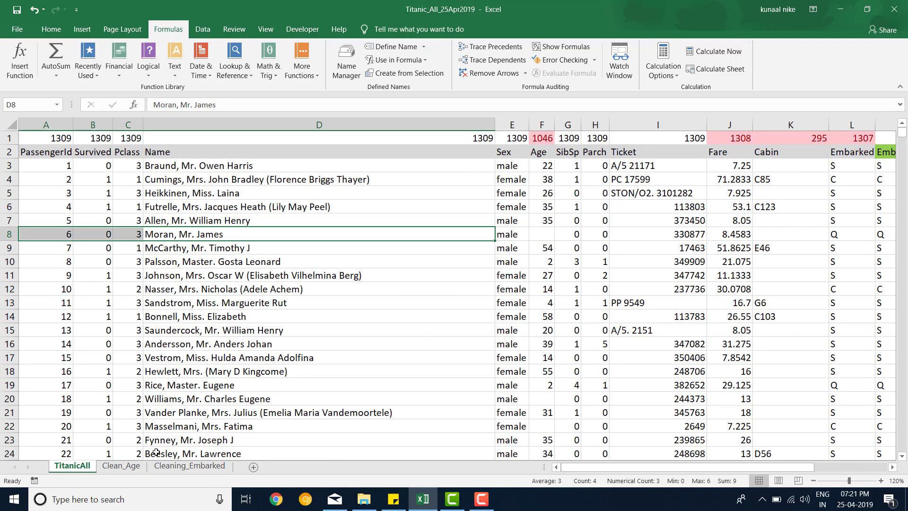
pyautogui.click(135, 468)
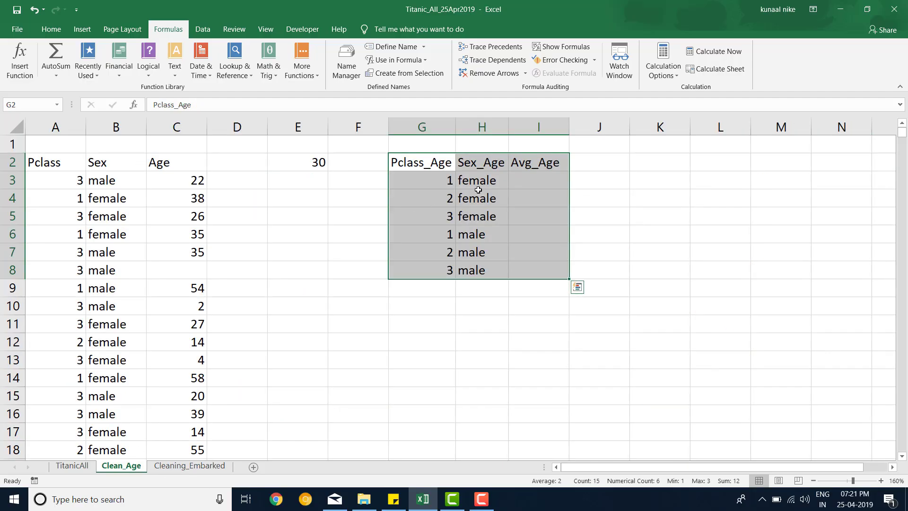
# Start an AVERAGEIFS formula in cell I3 with the named range Age as the average range
pyautogui.click(539, 179)
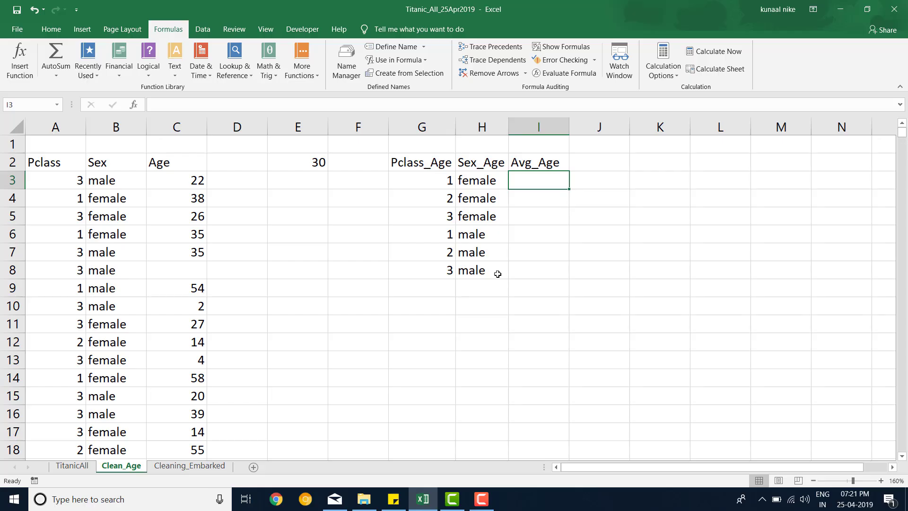
pyautogui.write('=av')
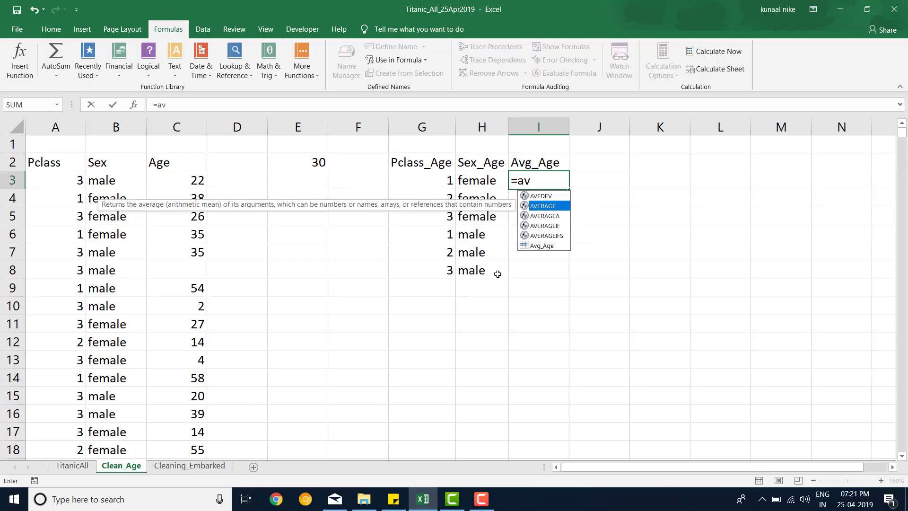
pyautogui.press('Down')
pyautogui.press('Down')
pyautogui.press('Down')
pyautogui.press('Tab')
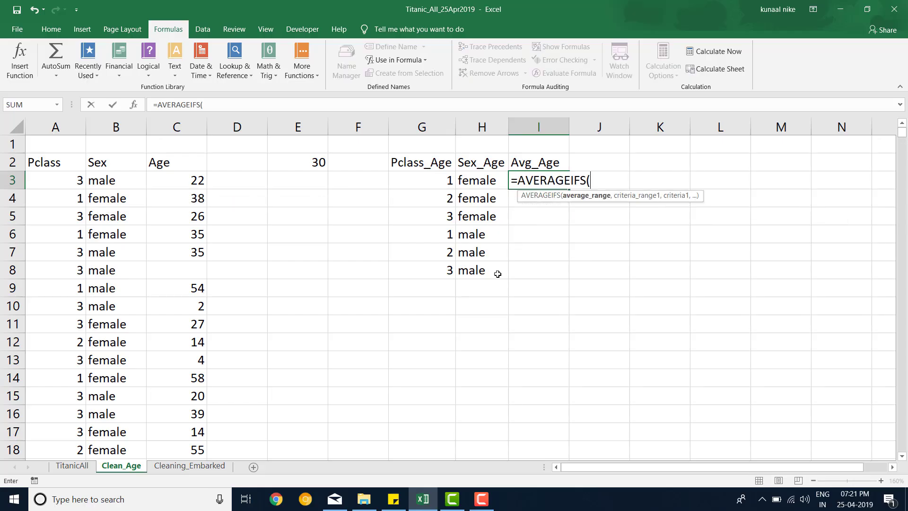
pyautogui.write('Age')
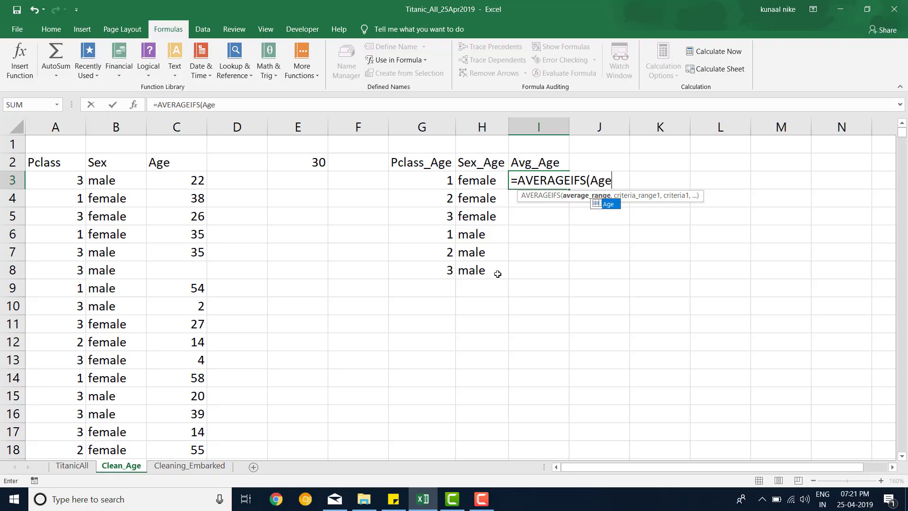
pyautogui.press('BackSpace')
pyautogui.write('e,')
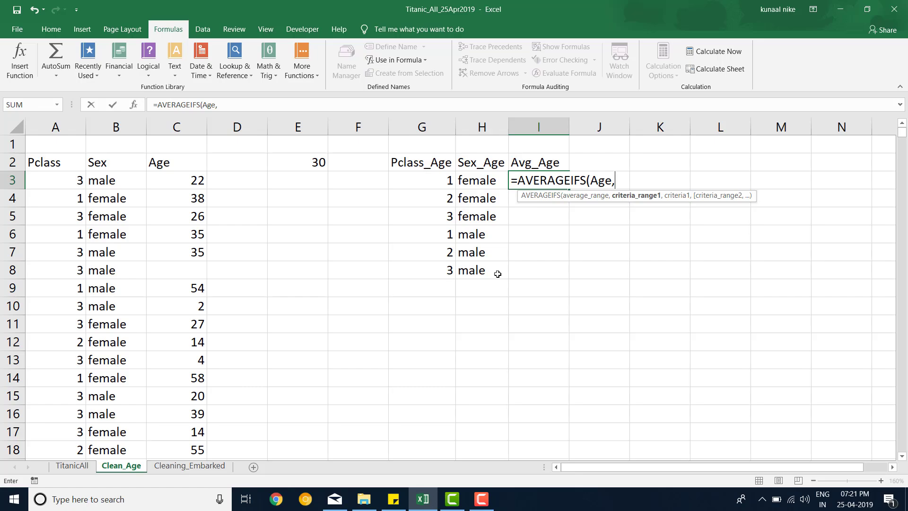
# Add the first condition to the I3 formula, matching the named range Pclass against cell G3
pyautogui.write('Pclass')
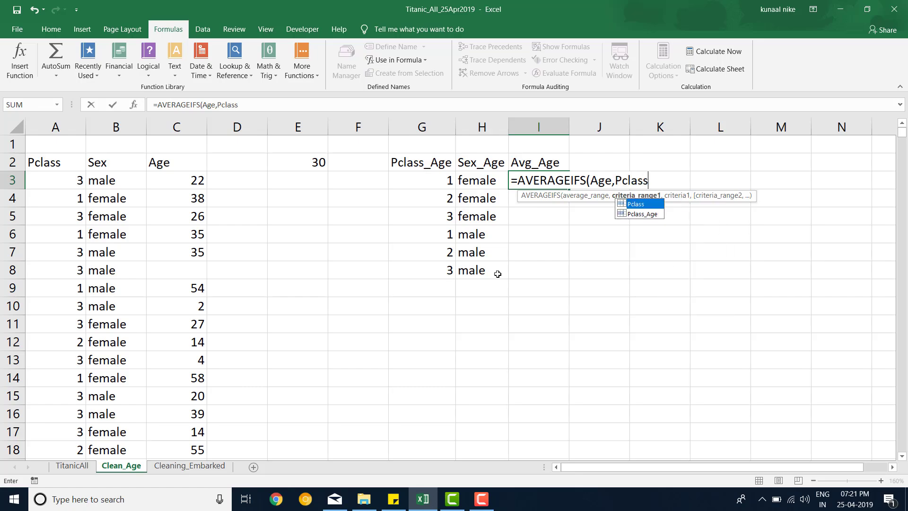
pyautogui.write(',')
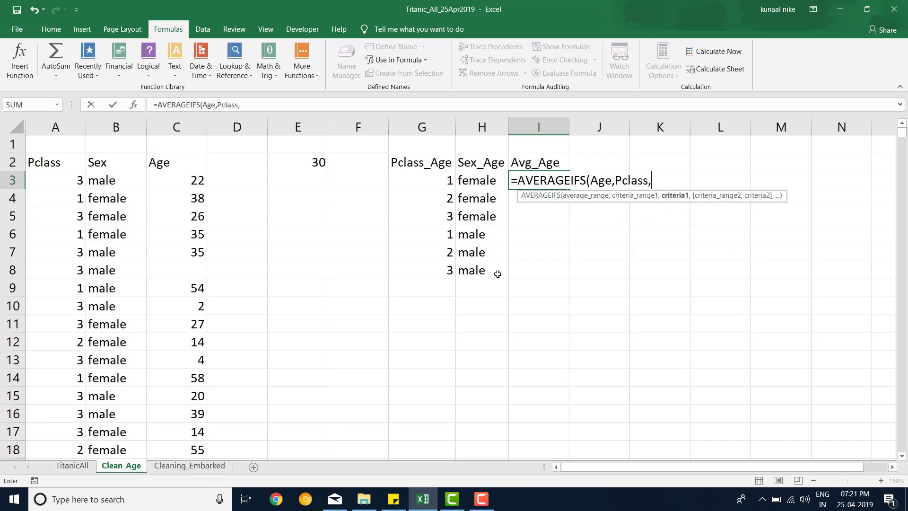
pyautogui.click(411, 180)
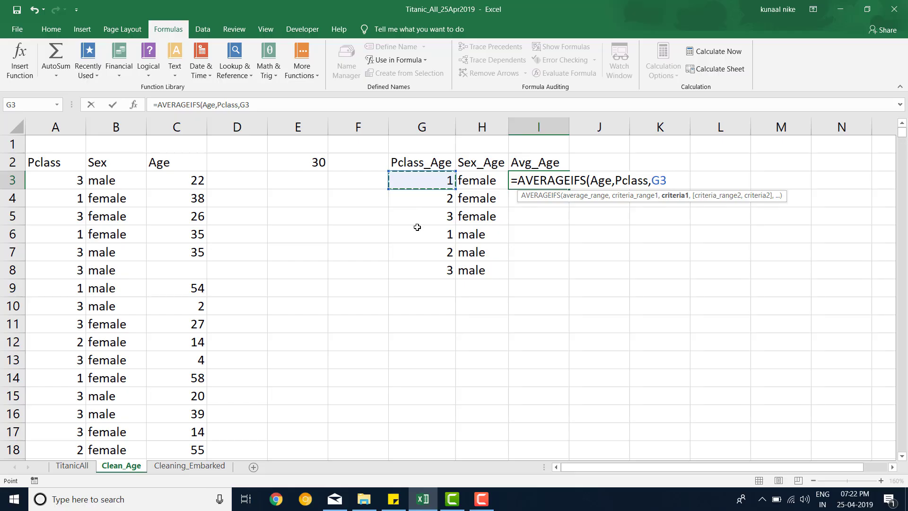
pyautogui.write(',')
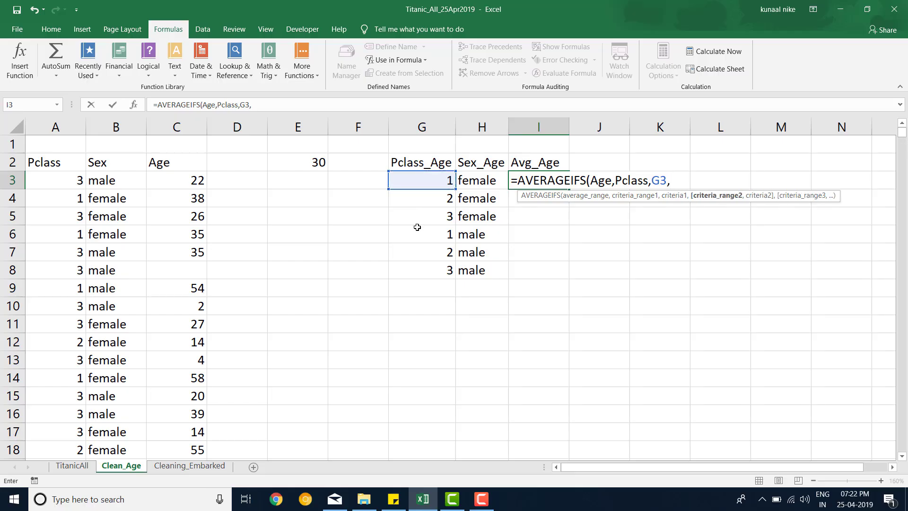
# Complete the I3 formula with a second condition matching the named range Sex against H3, giving =AVERAGEIFS(Age,Pclass,G3,Sex,H3)
pyautogui.write('se')
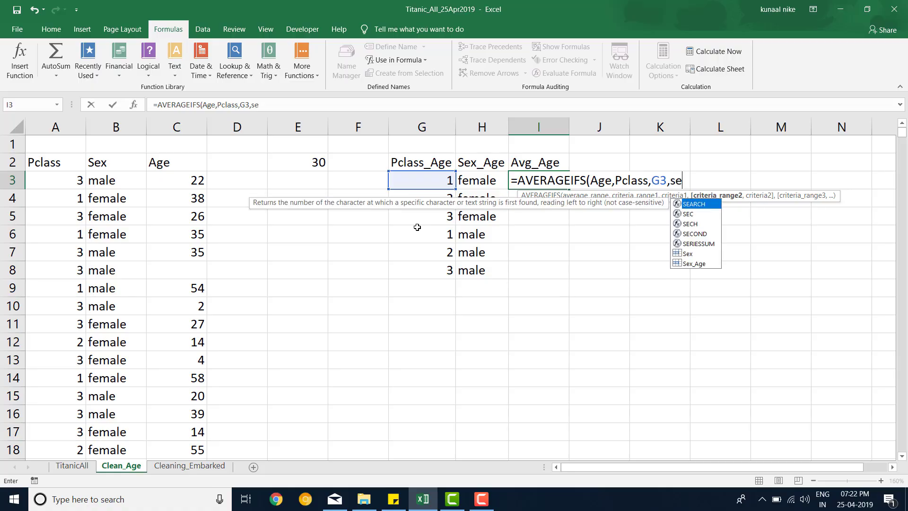
pyautogui.press('Down')
pyautogui.press('Down')
pyautogui.press('Down')
pyautogui.press('Down')
pyautogui.press('Down')
pyautogui.write('x')
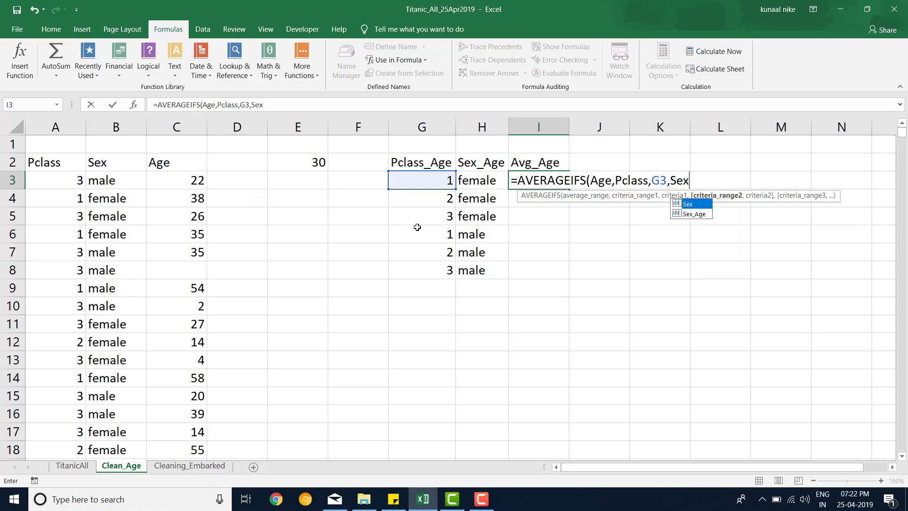
pyautogui.press('Tab')
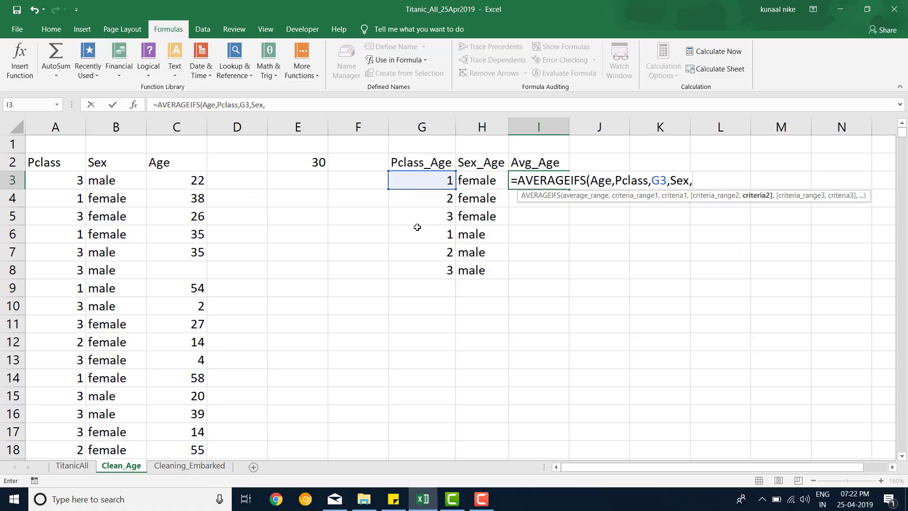
pyautogui.click(481, 180)
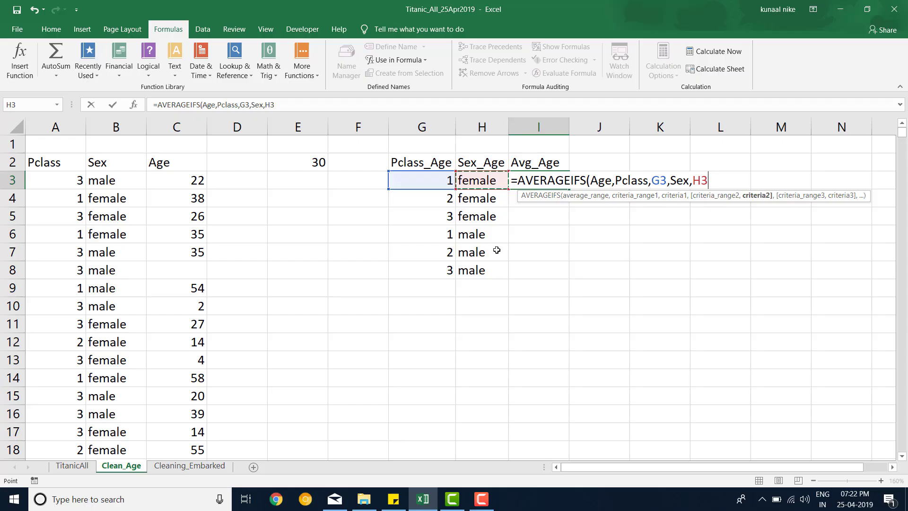
pyautogui.write(')')
pyautogui.press('Return')
# Fill the average age formula from I3 down to I8 and show the results with no decimal places
pyautogui.click(566, 181)
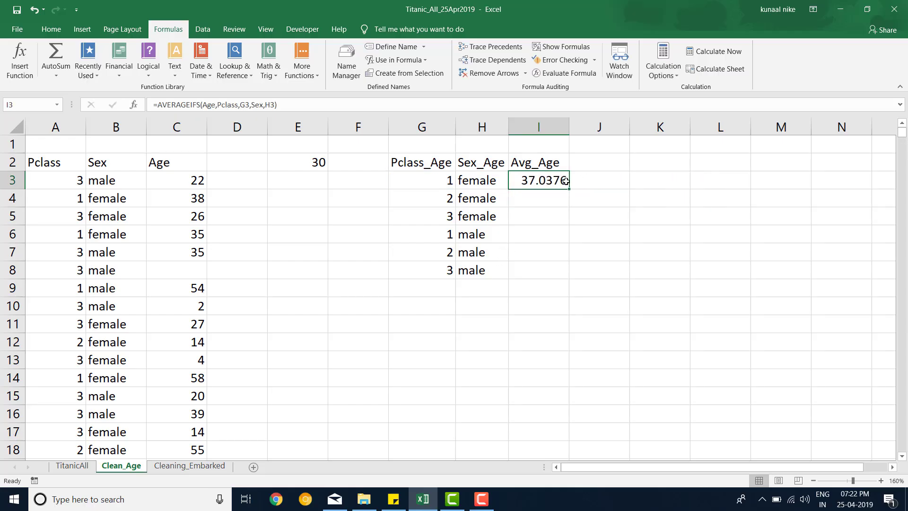
pyautogui.moveTo(569, 188); pyautogui.dragTo(571, 280)
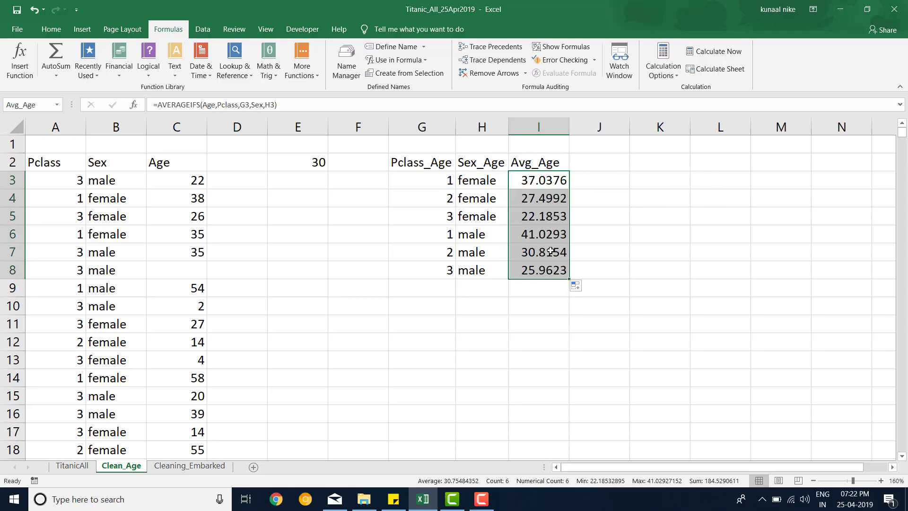
pyautogui.click(51, 29)
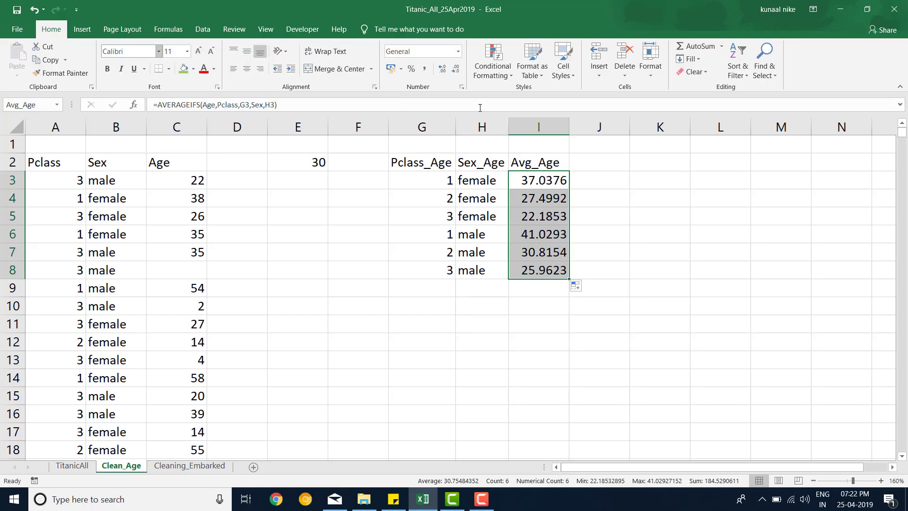
pyautogui.click(453, 72)
pyautogui.click(454, 72)
pyautogui.click(454, 72)
pyautogui.click(453, 72)
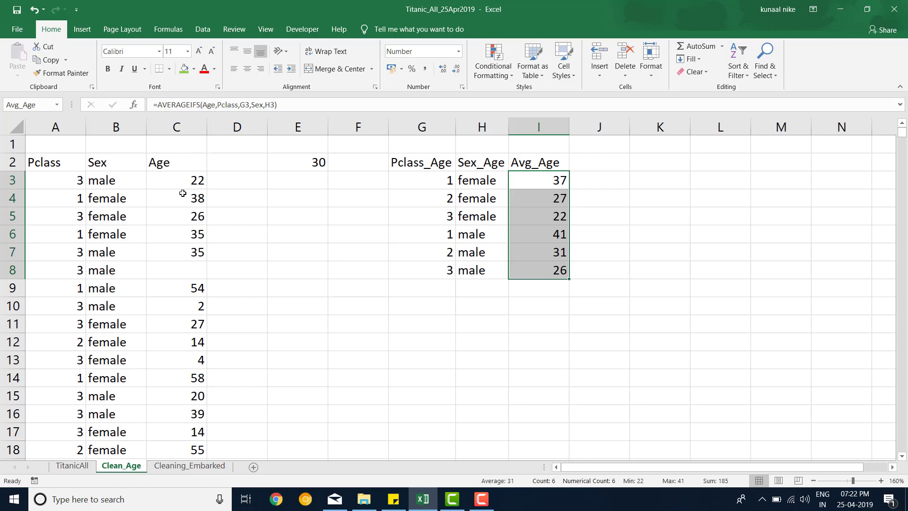
pyautogui.moveTo(180, 266); pyautogui.dragTo(209, 266)
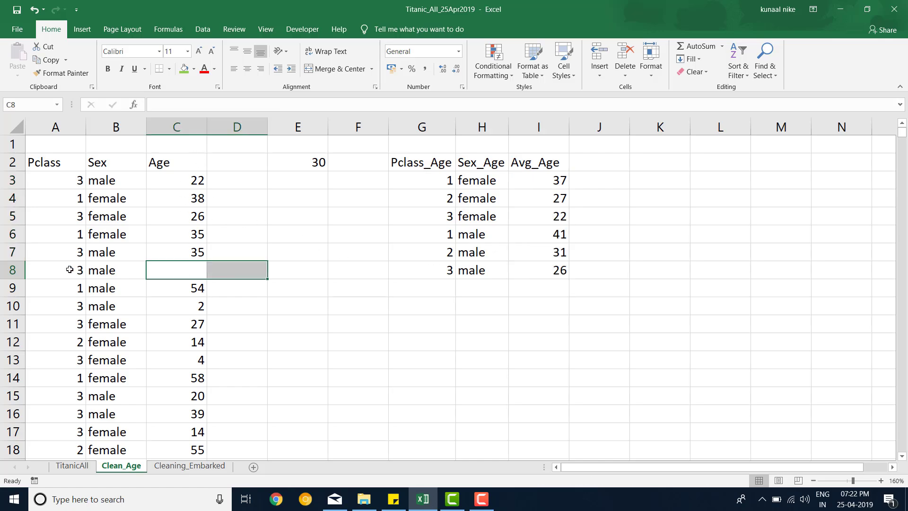
pyautogui.moveTo(69, 267); pyautogui.dragTo(116, 267)
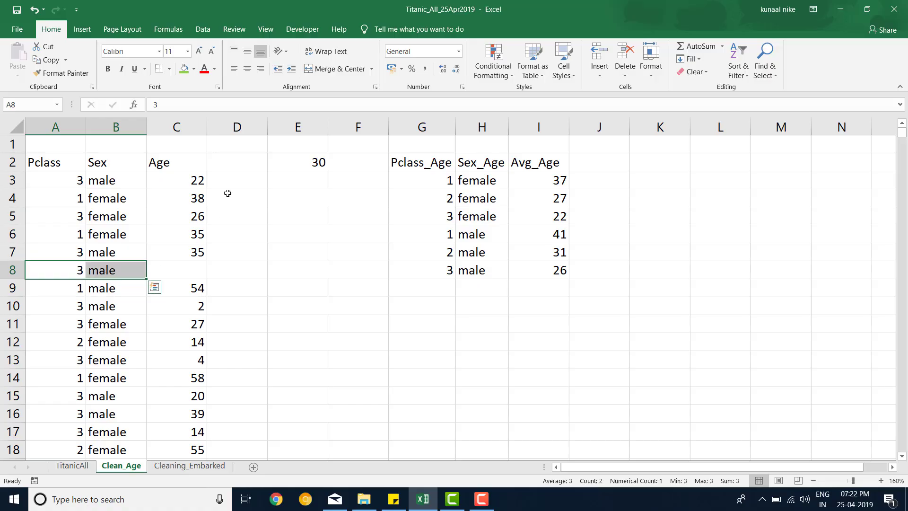
# Start a SUMIFS formula in cell D3 with the named range Avg_Age as the sum range
pyautogui.click(238, 183)
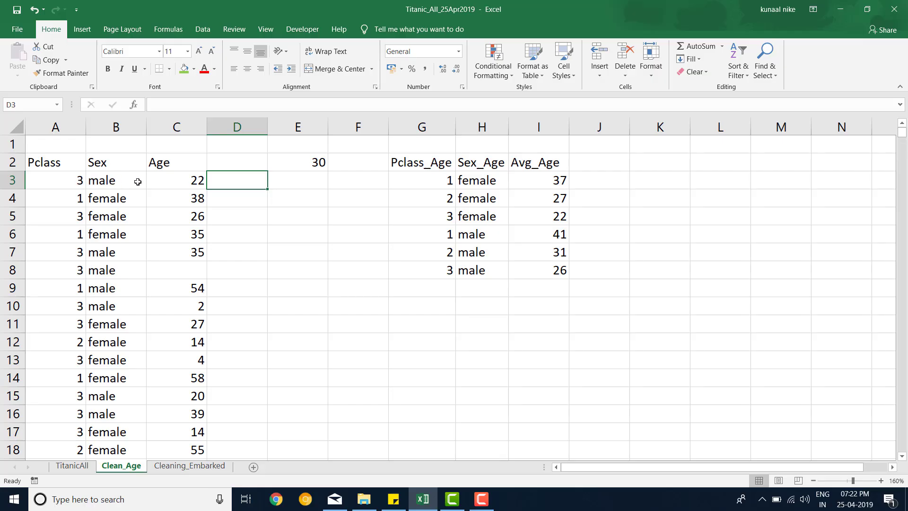
pyautogui.write('=sum')
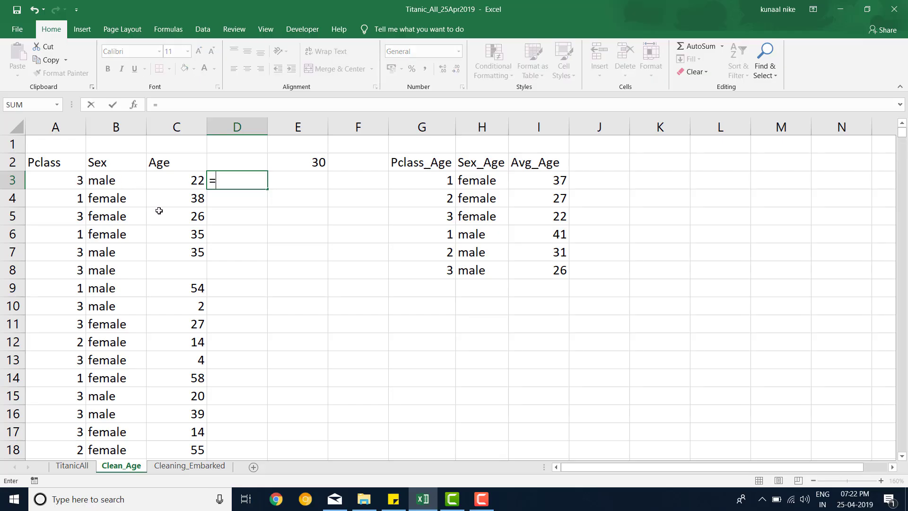
pyautogui.press('Down')
pyautogui.press('Down')
pyautogui.press('Tab')
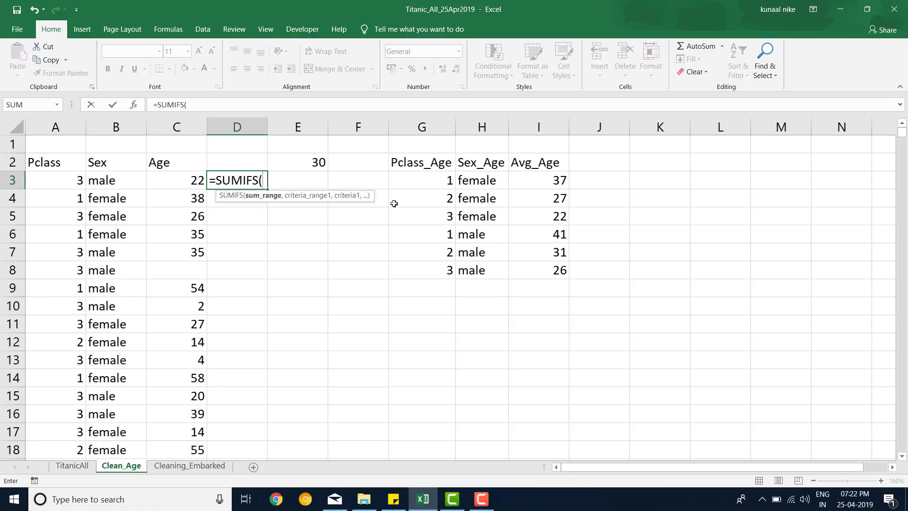
pyautogui.write('av')
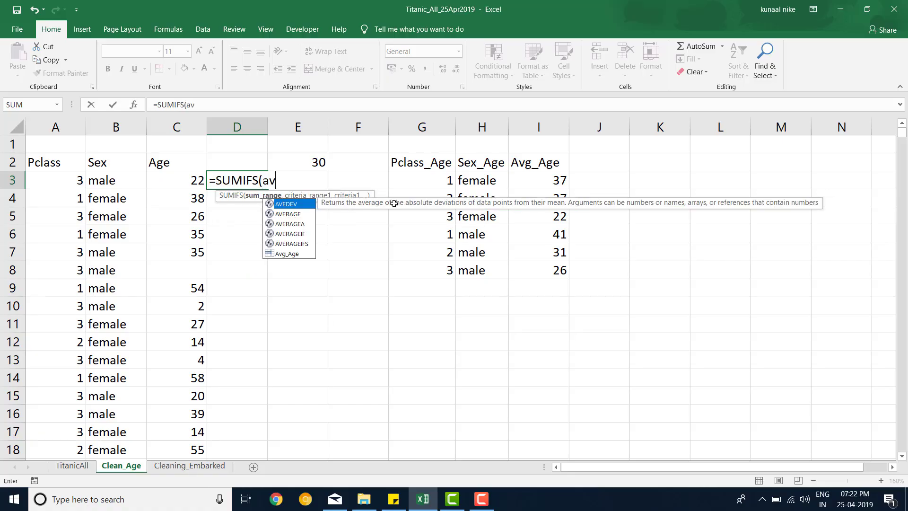
pyautogui.press('Down')
pyautogui.press('Down')
pyautogui.press('Down')
pyautogui.press('Down')
pyautogui.write('g')
pyautogui.press('Tab')
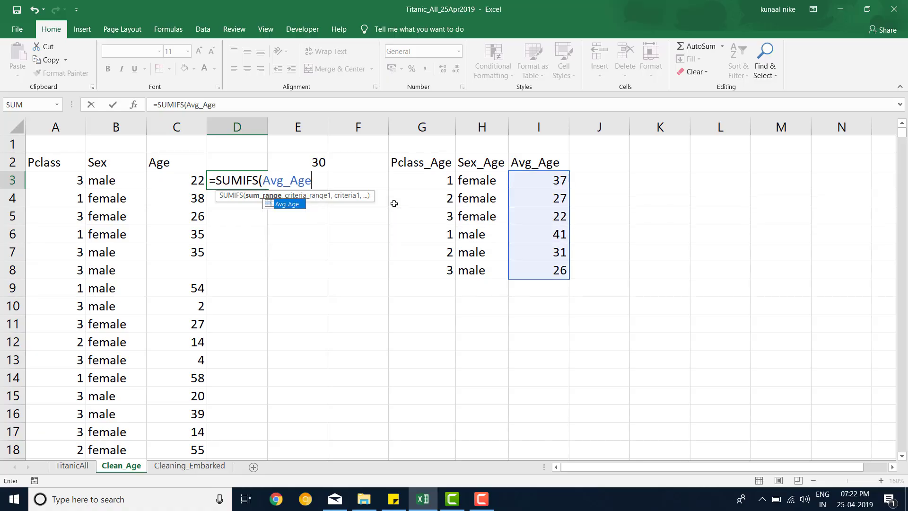
pyautogui.write(',')
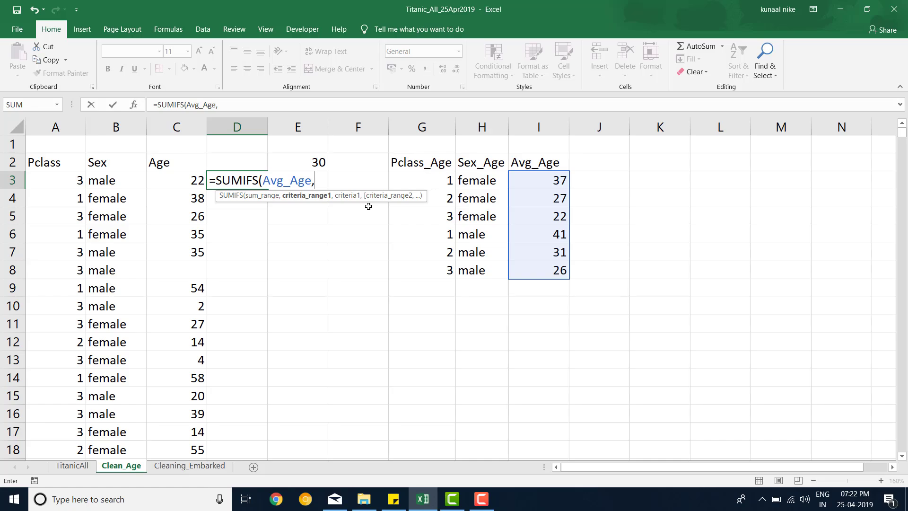
# Add the first condition to the D3 formula, matching the named range Pclass_Age against cell A3
pyautogui.write('pcl')
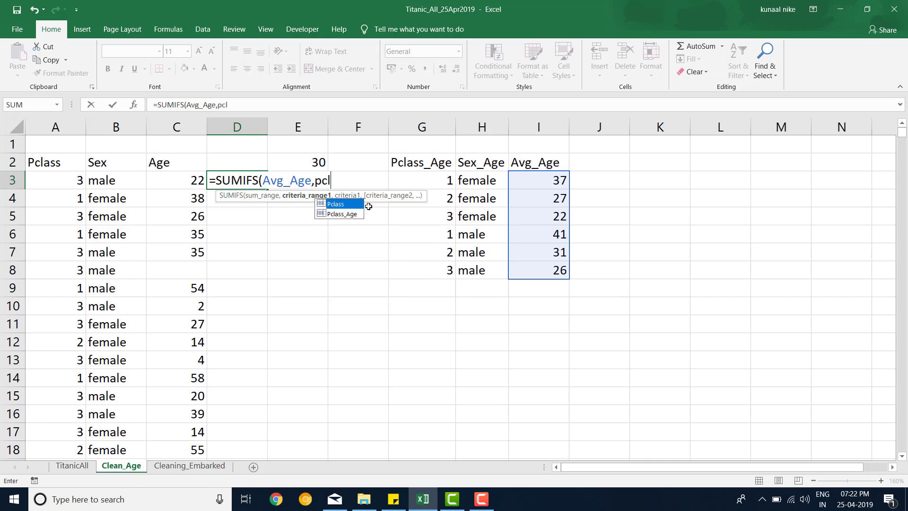
pyautogui.press('Down')
pyautogui.press('Tab')
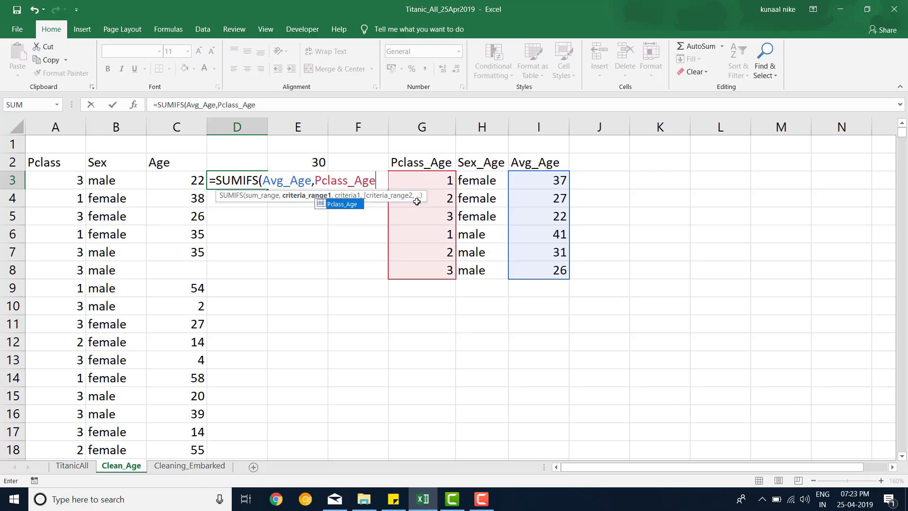
pyautogui.write(',')
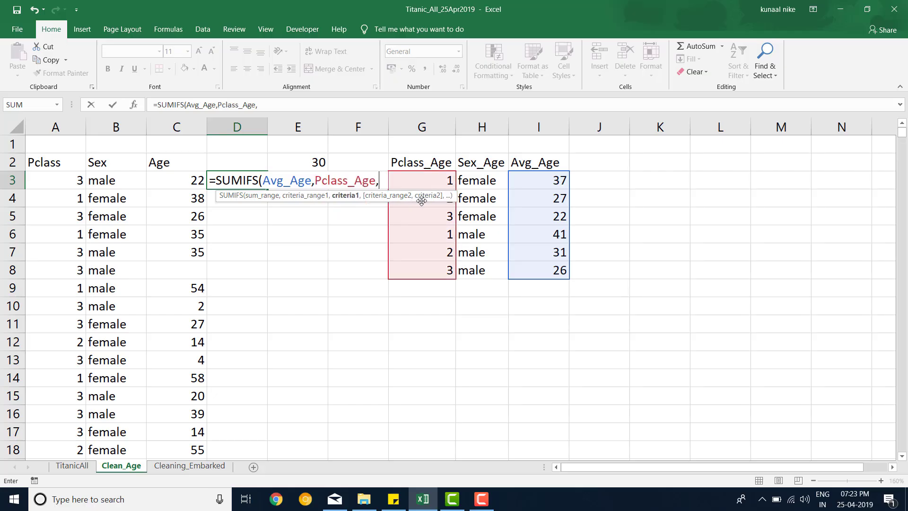
pyautogui.click(69, 182)
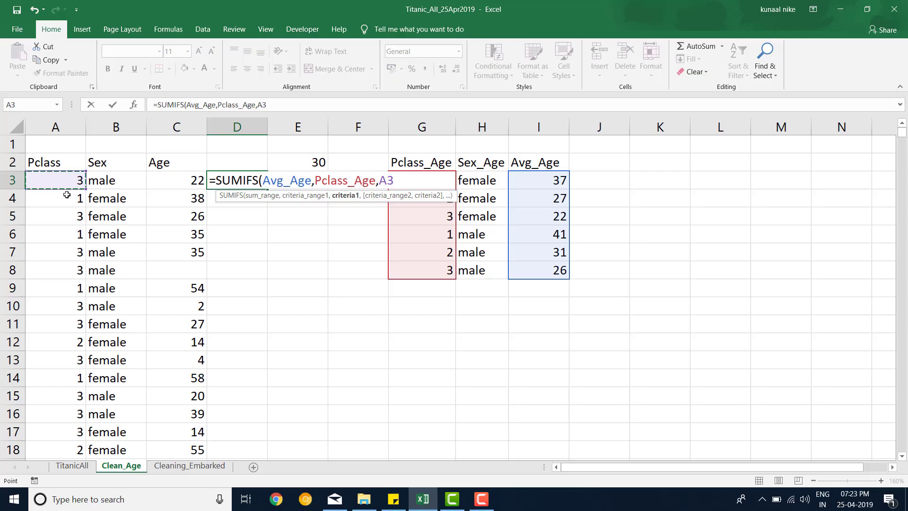
pyautogui.write(',')
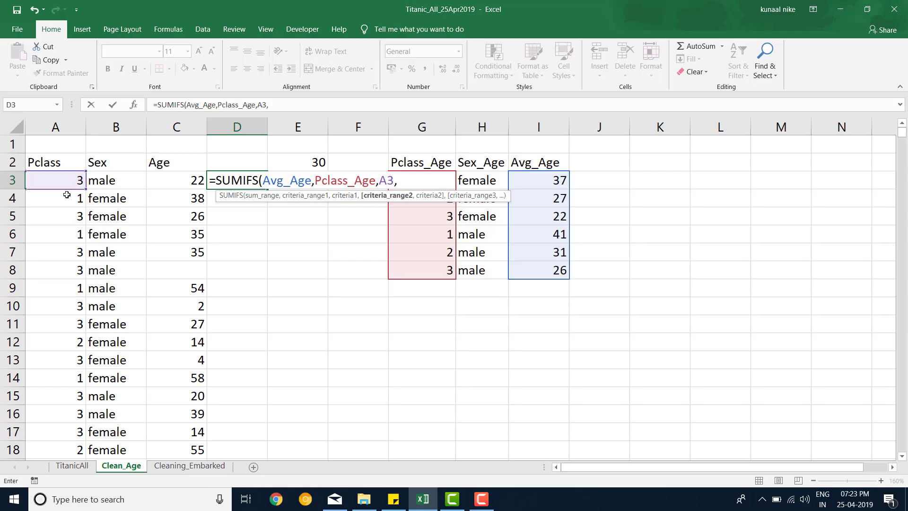
# Complete the D3 formula with a second condition matching the named range Sex_Age against B3, giving =SUMIFS(Avg_Age,Pclass_Age,A3,Sex_Age,B3)
pyautogui.write('Sex_Age')
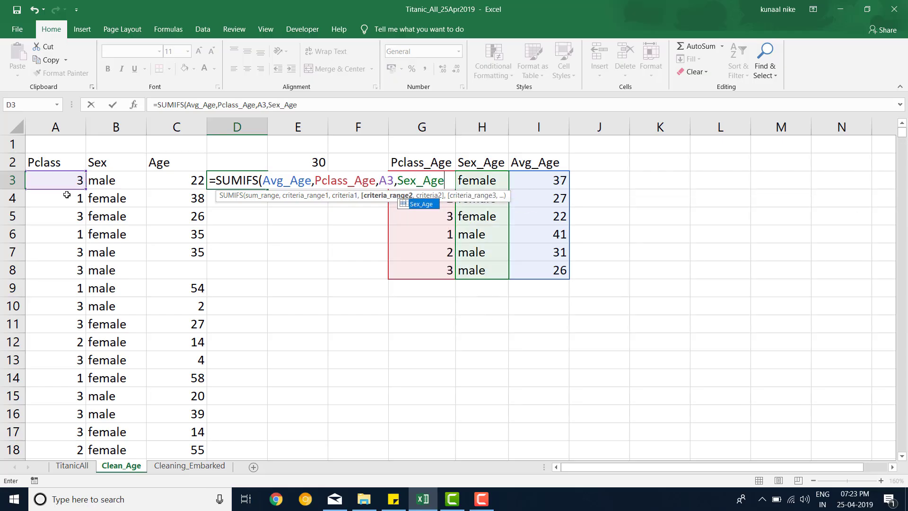
pyautogui.write(',')
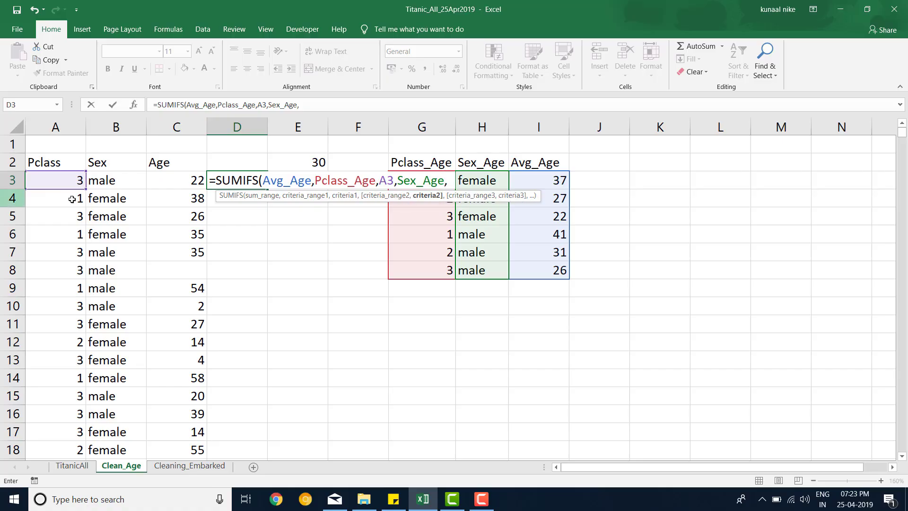
pyautogui.click(106, 185)
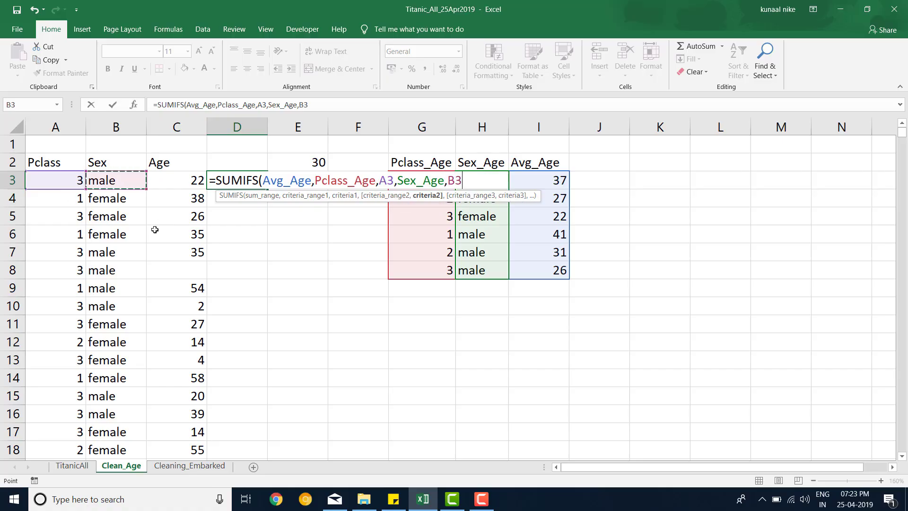
pyautogui.write(')')
pyautogui.press('Return')
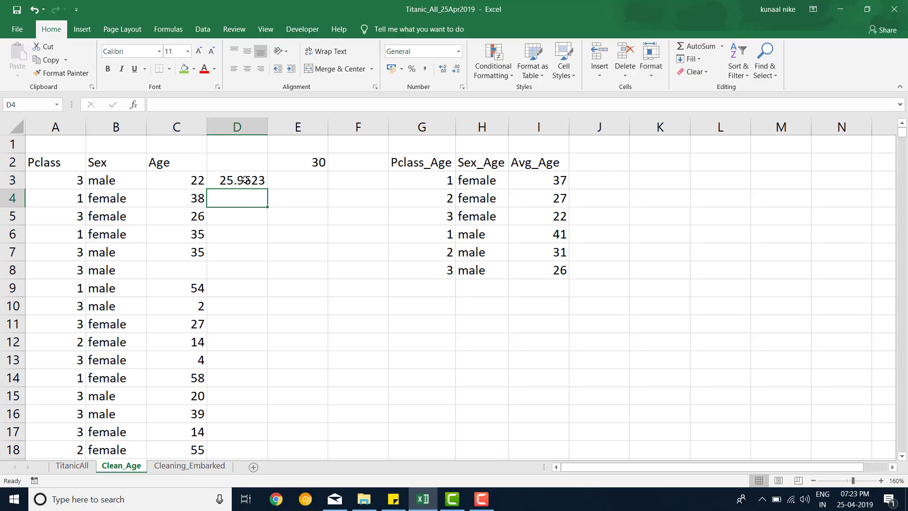
# Fill the SUMIFS formula from D3 down to D15 and show the results with no decimal places
pyautogui.moveTo(245, 180); pyautogui.dragTo(243, 389)
pyautogui.hotkey('ctrl', 'd')
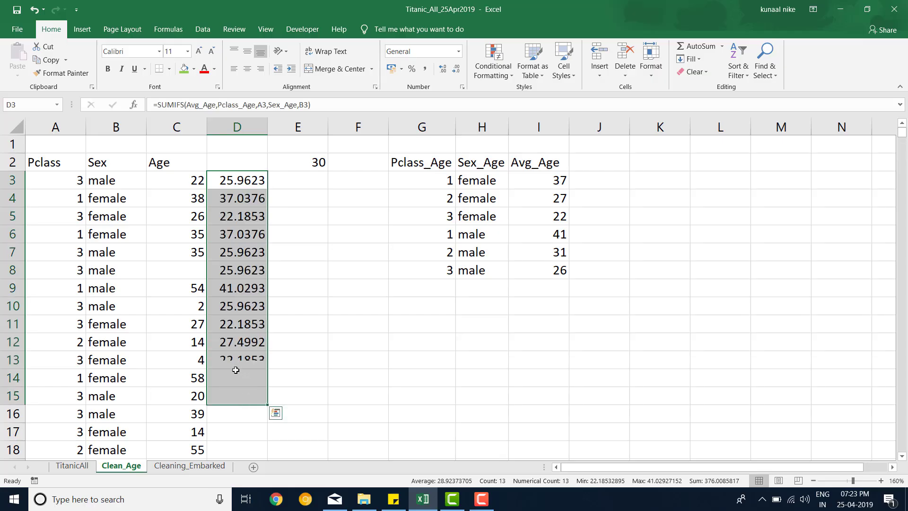
pyautogui.moveTo(229, 270); pyautogui.dragTo(54, 268)
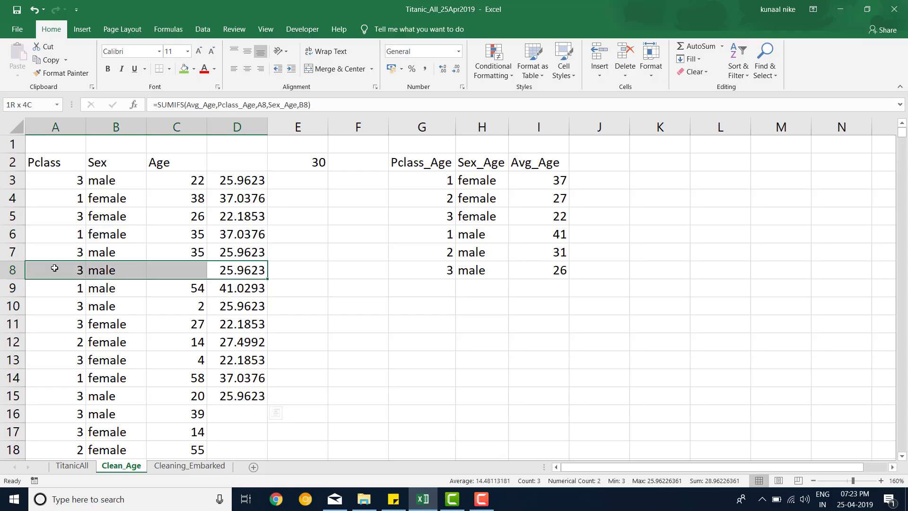
pyautogui.moveTo(74, 182); pyautogui.dragTo(113, 181)
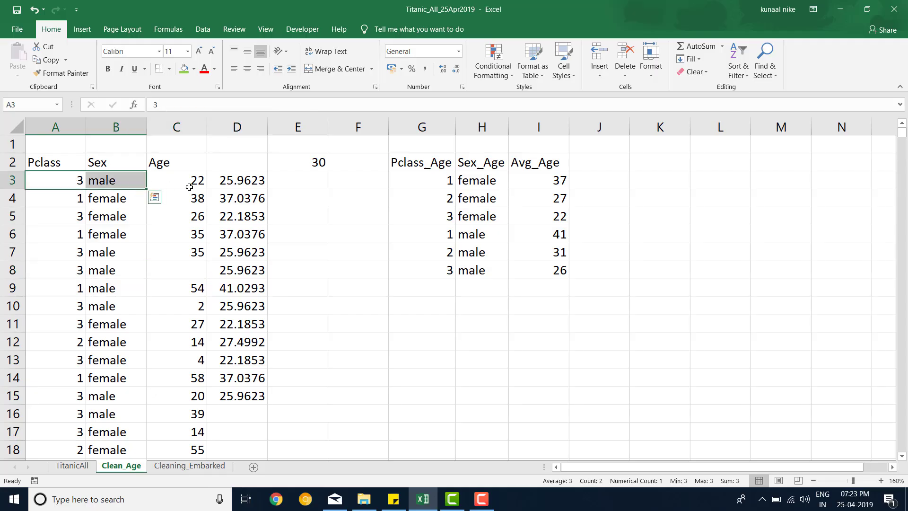
pyautogui.moveTo(229, 179); pyautogui.dragTo(239, 397)
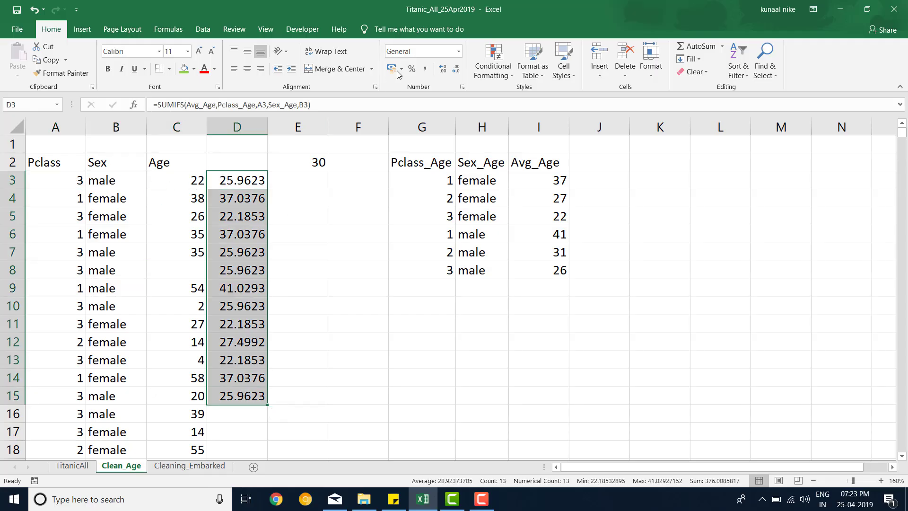
pyautogui.click(456, 69)
pyautogui.click(456, 69)
pyautogui.click(456, 69)
pyautogui.click(456, 69)
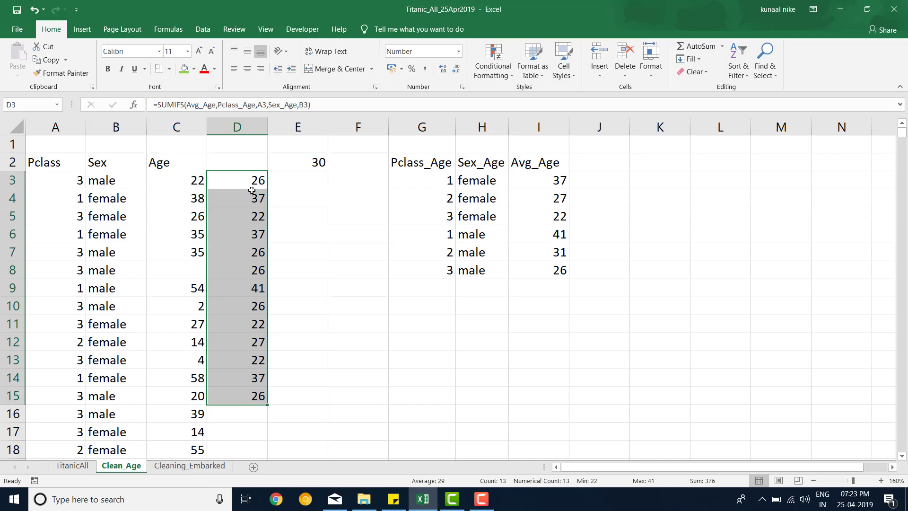
# Compare the looked-up ages in rows 3 and 8 with the third-class male entry of the average age table
pyautogui.moveTo(251, 183); pyautogui.dragTo(63, 183)
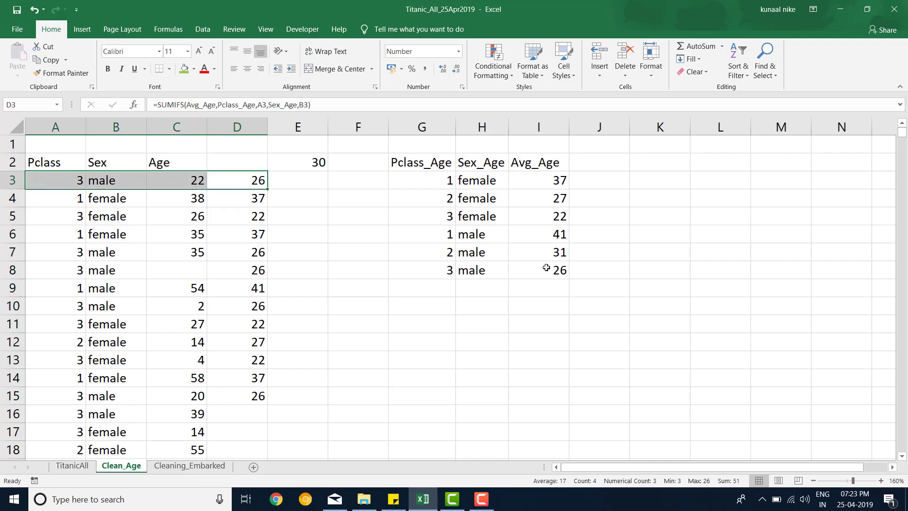
pyautogui.moveTo(546, 268); pyautogui.dragTo(419, 265)
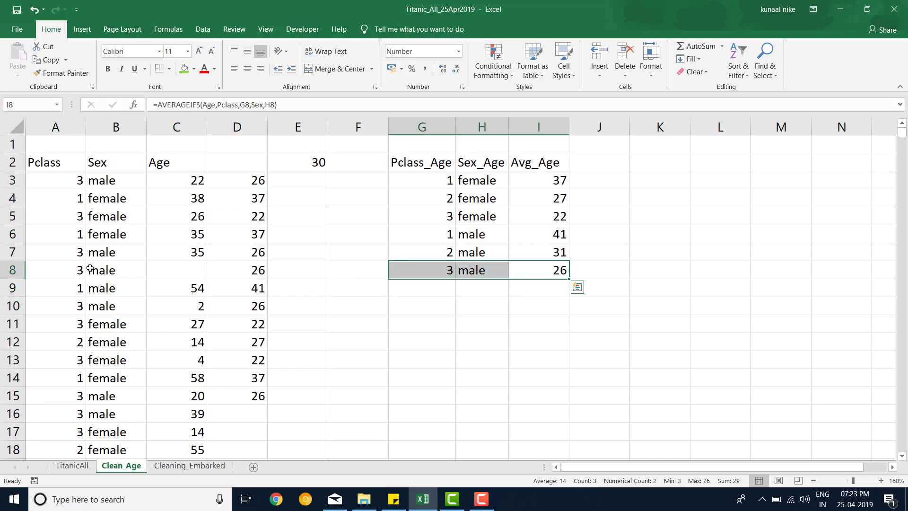
pyautogui.moveTo(61, 271); pyautogui.dragTo(122, 267)
pyautogui.click(231, 271)
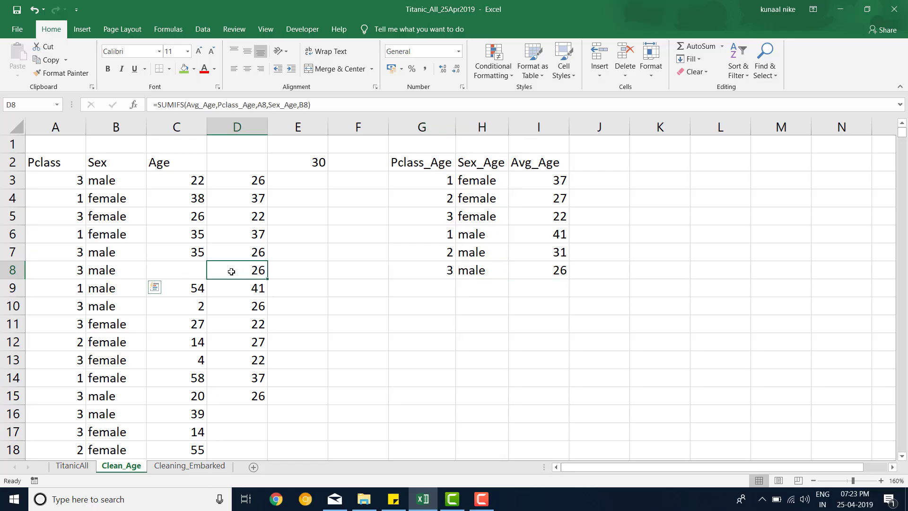
pyautogui.moveTo(232, 272); pyautogui.dragTo(173, 268)
pyautogui.click(252, 269)
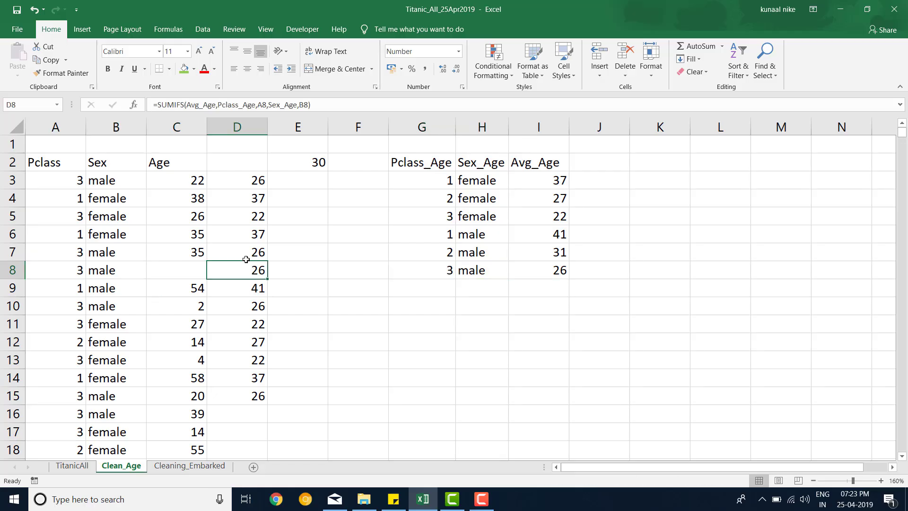
# Cut the SUMIFS expression out of the D3 formula and start an IF formula there testing C3=""
pyautogui.click(241, 178)
pyautogui.moveTo(157, 102); pyautogui.dragTo(312, 104)
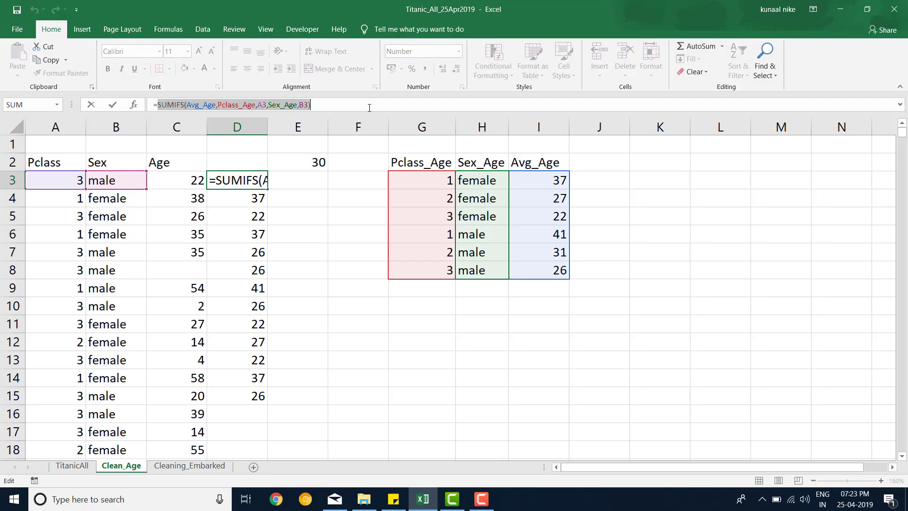
pyautogui.press('BackSpace')
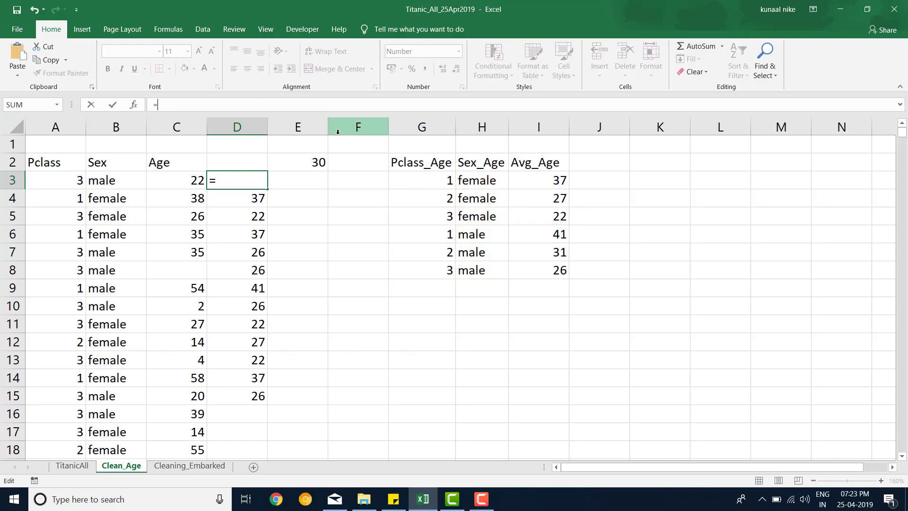
pyautogui.write('if')
pyautogui.press('Tab')
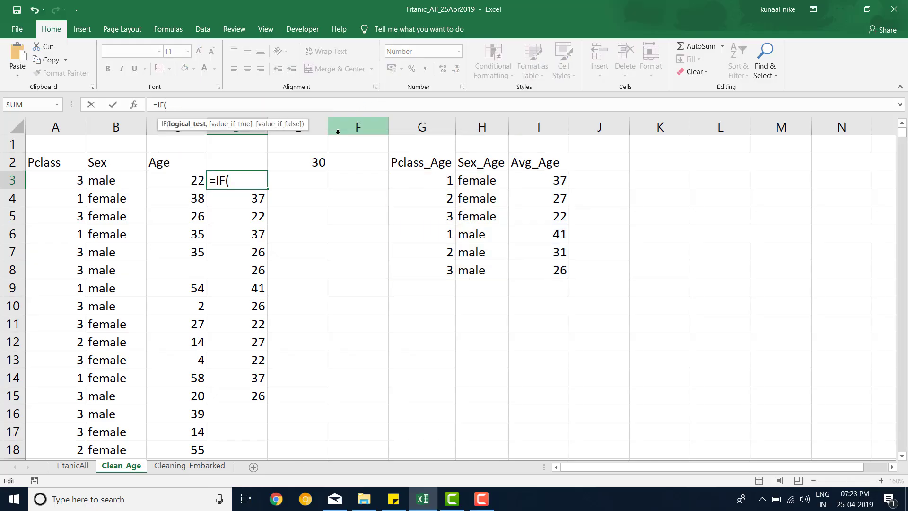
pyautogui.click(194, 182)
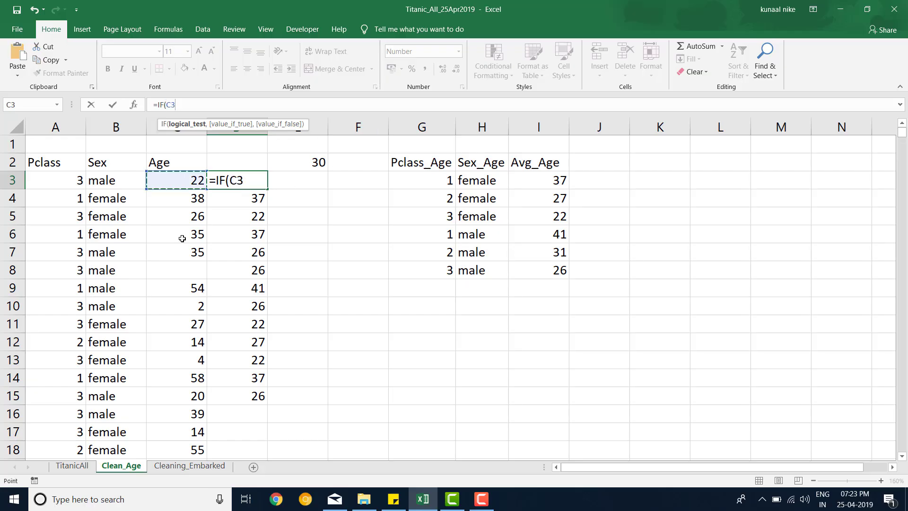
pyautogui.write('="",')
# Complete the D3 IF formula with the cut SUMIFS expression as the true value and C3 as the false value
pyautogui.hotkey('ctrl', 'v')
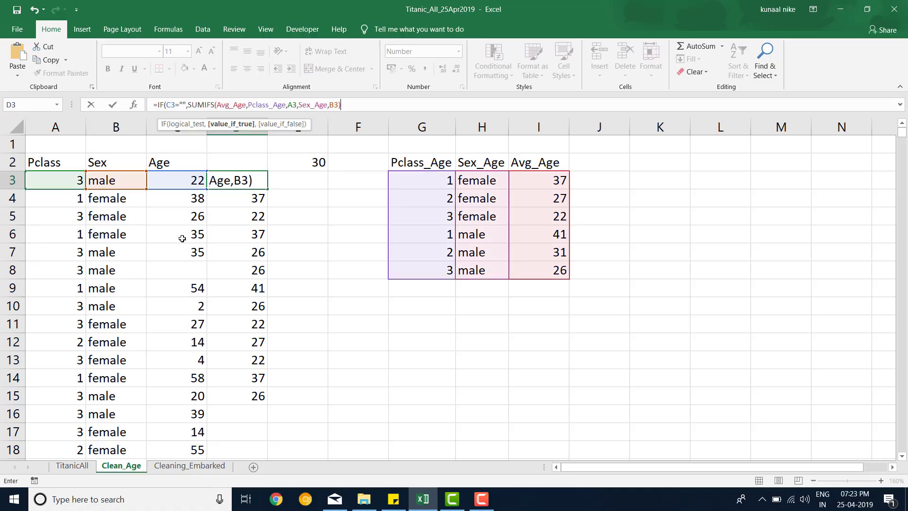
pyautogui.write(',')
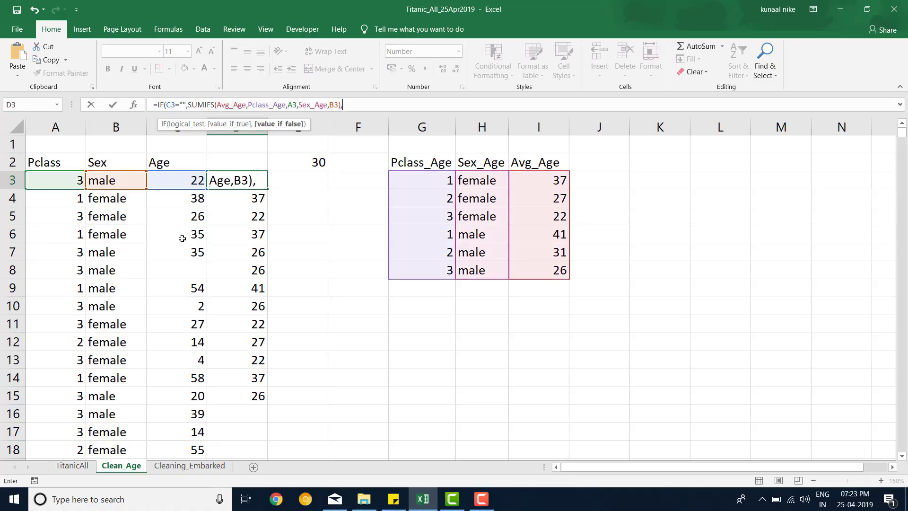
pyautogui.click(164, 182)
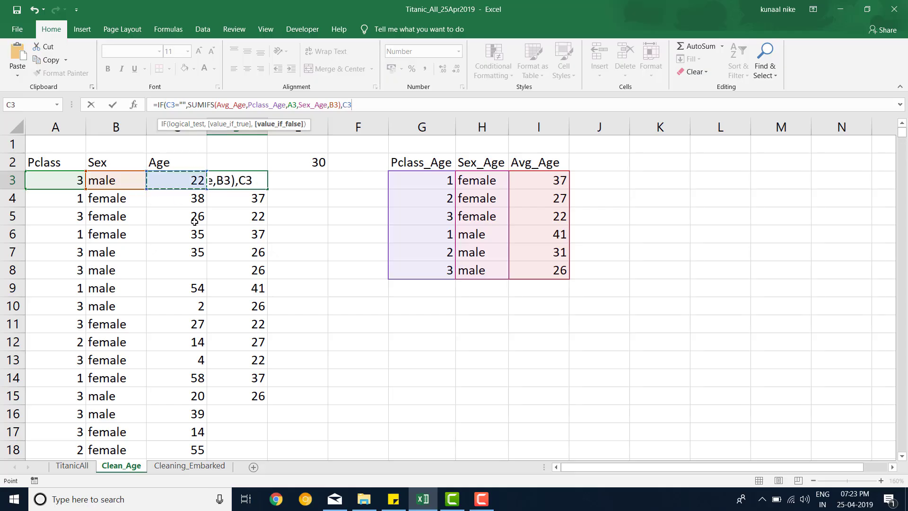
pyautogui.write(')')
pyautogui.press('Return')
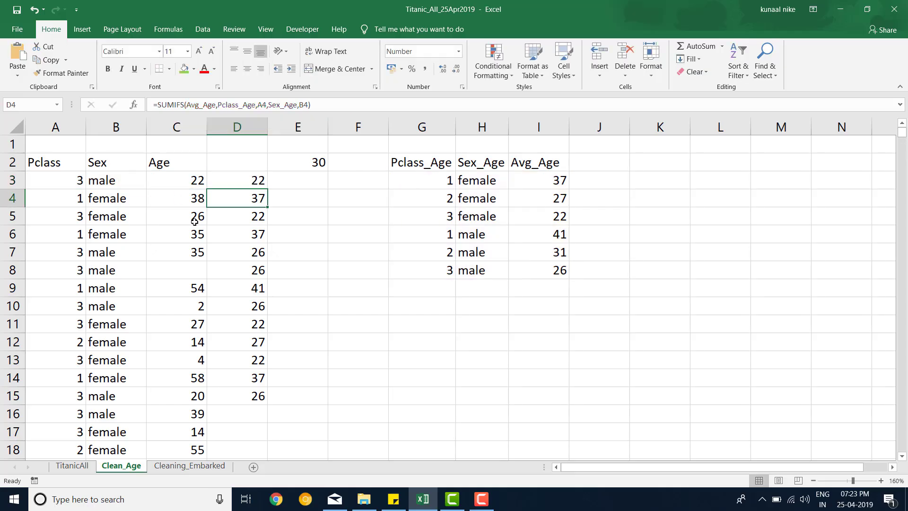
# Fill the IF formula from D3 down to D15 and check the row 8 result against the average age table
pyautogui.click(258, 184)
pyautogui.moveTo(267, 189); pyautogui.dragTo(251, 407)
pyautogui.moveTo(245, 179); pyautogui.dragTo(195, 268)
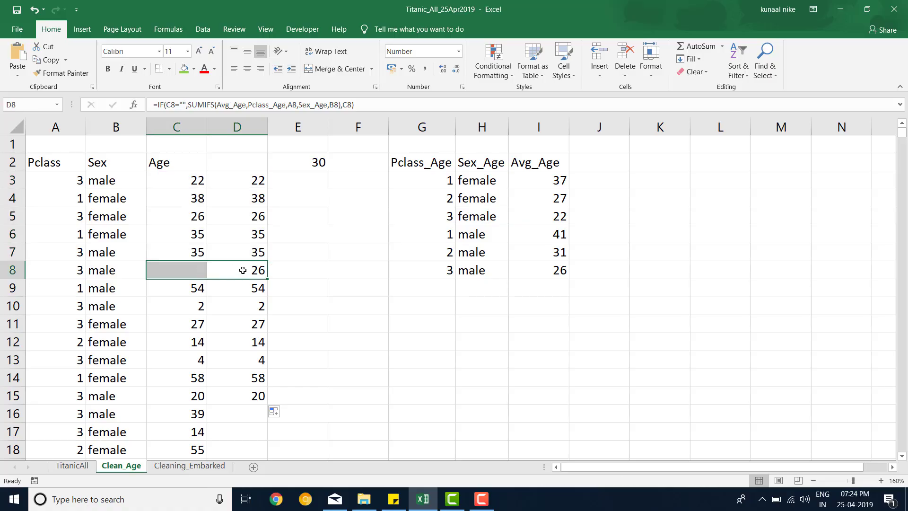
pyautogui.moveTo(557, 270); pyautogui.dragTo(419, 270)
# Extend the IF formula from D15 down to D20
pyautogui.scroll(-4, 243, 289)
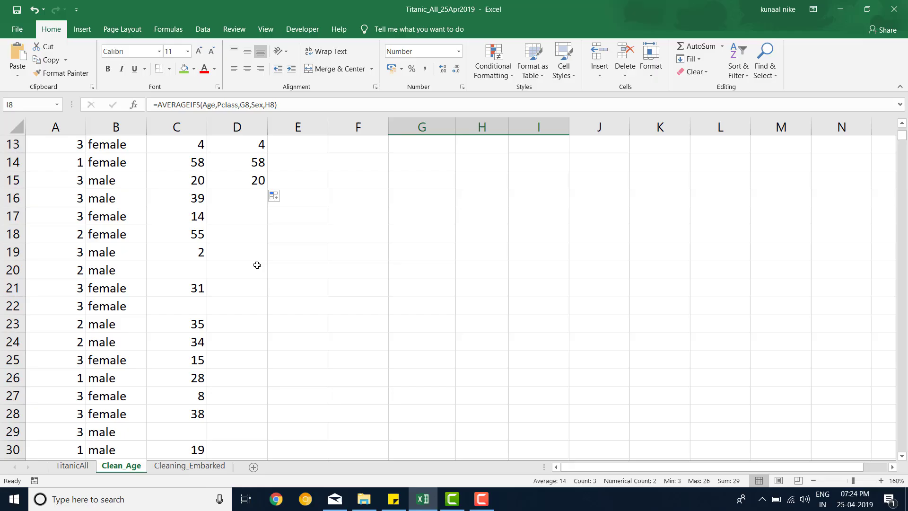
pyautogui.click(255, 183)
pyautogui.moveTo(262, 189); pyautogui.dragTo(255, 274)
# Check the filled age in row 20 against the second-class male entry of the average age table
pyautogui.moveTo(122, 272); pyautogui.dragTo(55, 267)
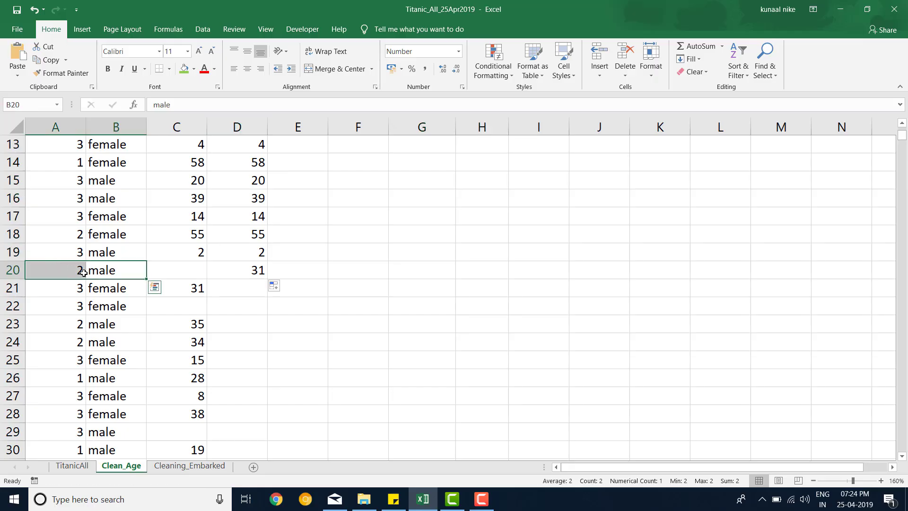
pyautogui.click(214, 274)
pyautogui.scroll(4, 478, 253)
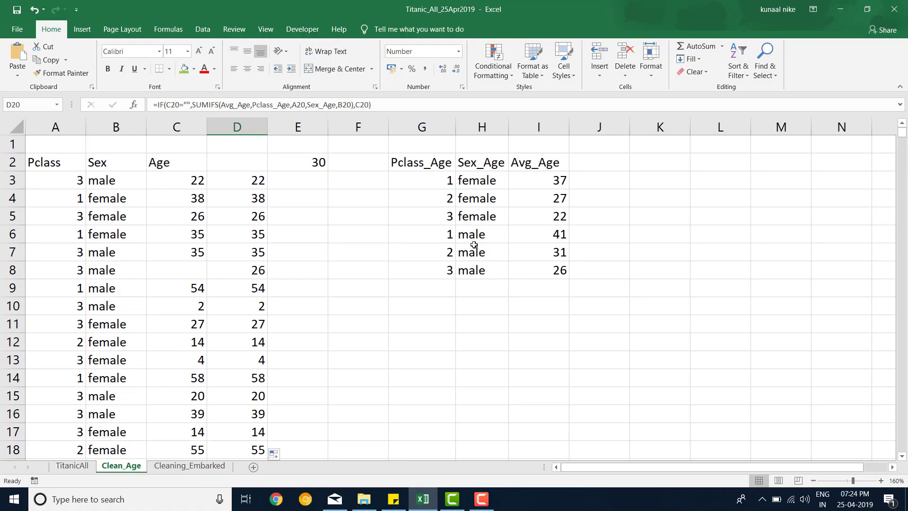
pyautogui.moveTo(442, 254); pyautogui.dragTo(539, 247)
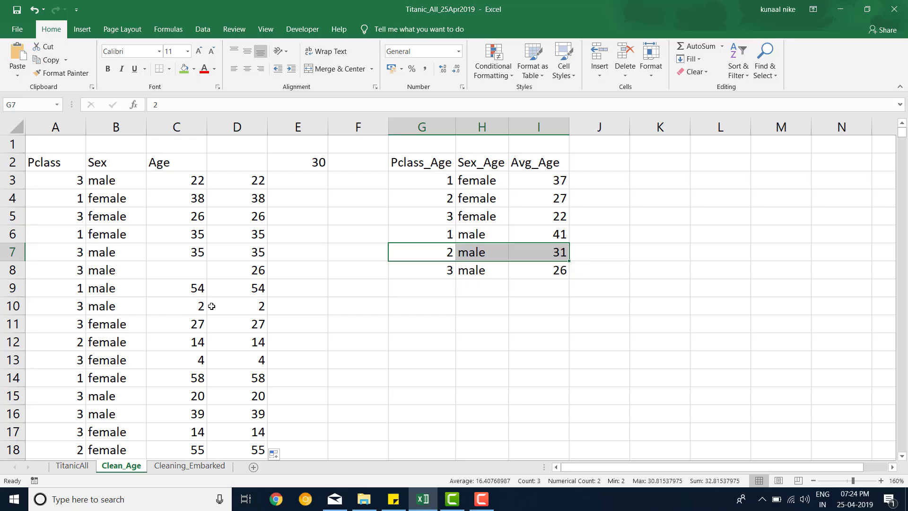
# Hide the Name column on the TitanicAll sheet
pyautogui.click(72, 465)
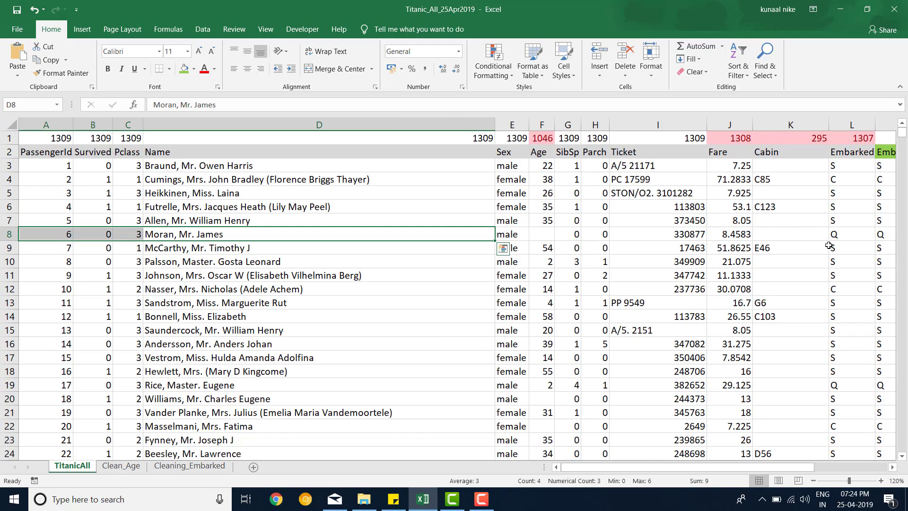
pyautogui.click(403, 190)
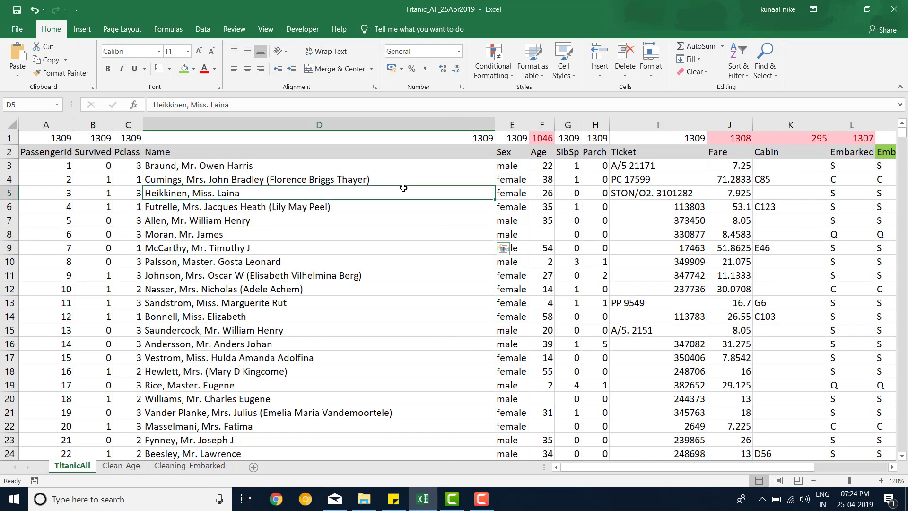
pyautogui.rightClick(371, 126)
pyautogui.click(388, 285)
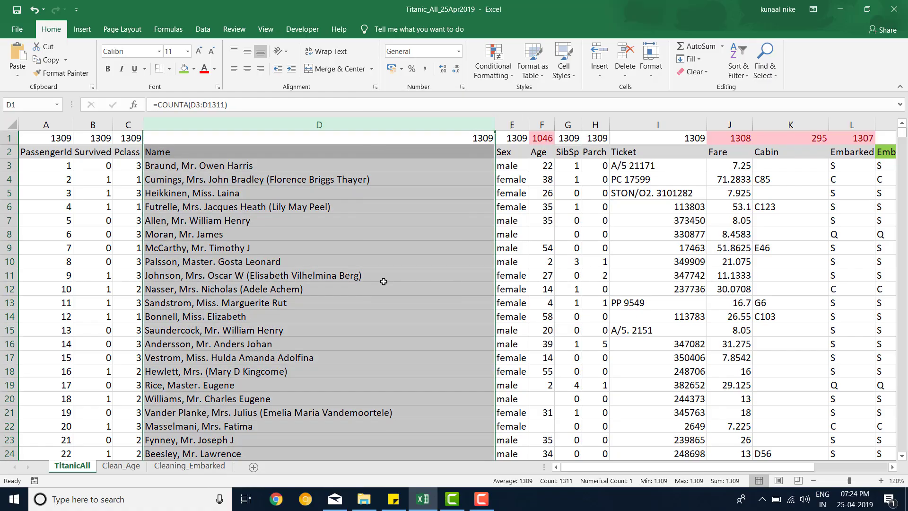
# Start an IF formula in O3 under Age_1 that tests whether the age in F3 is blank
pyautogui.click(645, 167)
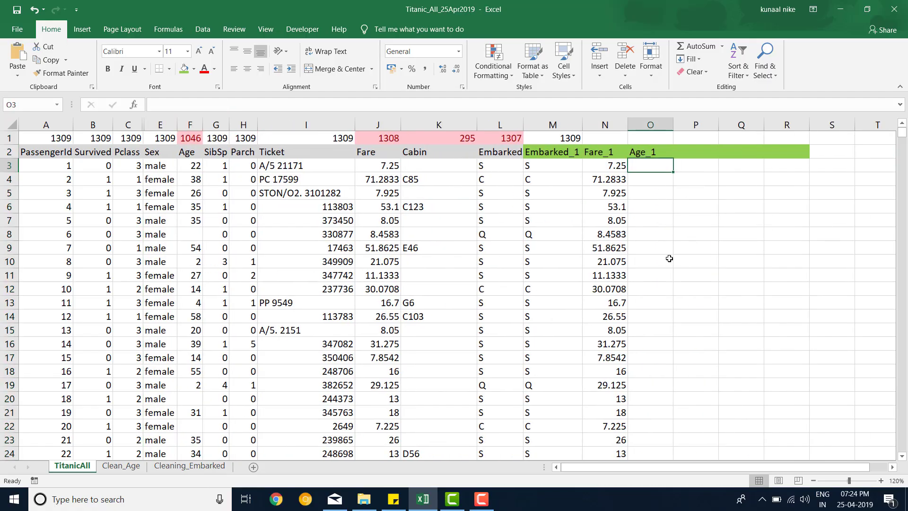
pyautogui.write('=IF(')
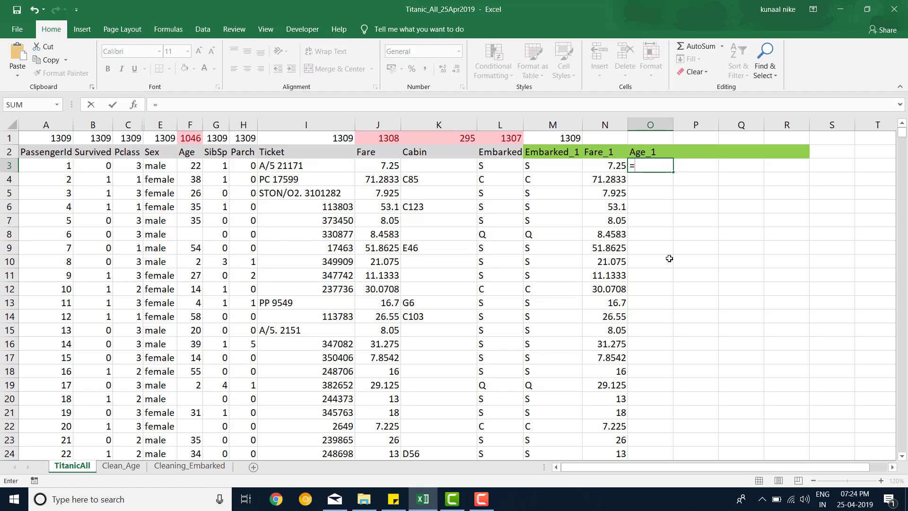
pyautogui.press('Left')
pyautogui.press('Left')
pyautogui.press('Left')
pyautogui.press('Left')
pyautogui.press('Left')
pyautogui.press('Left')
pyautogui.press('Left')
pyautogui.press('Left')
pyautogui.press('Left')
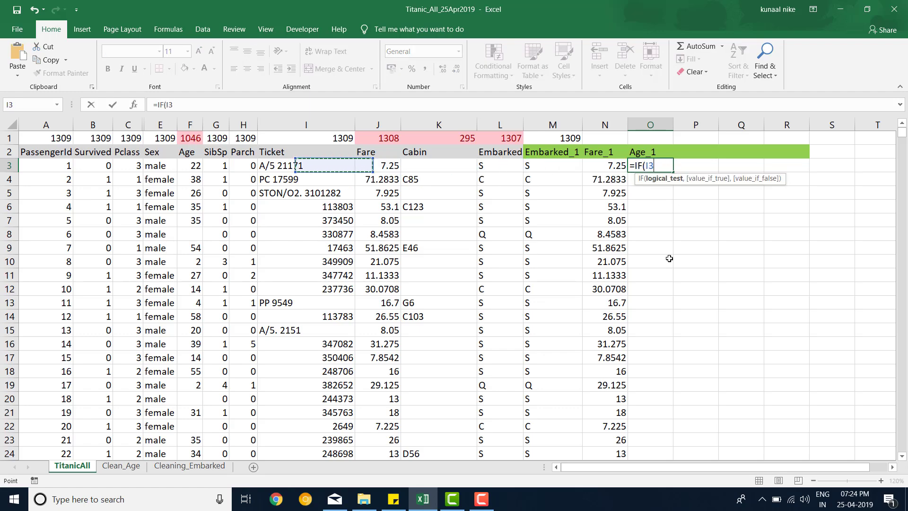
pyautogui.write('=')
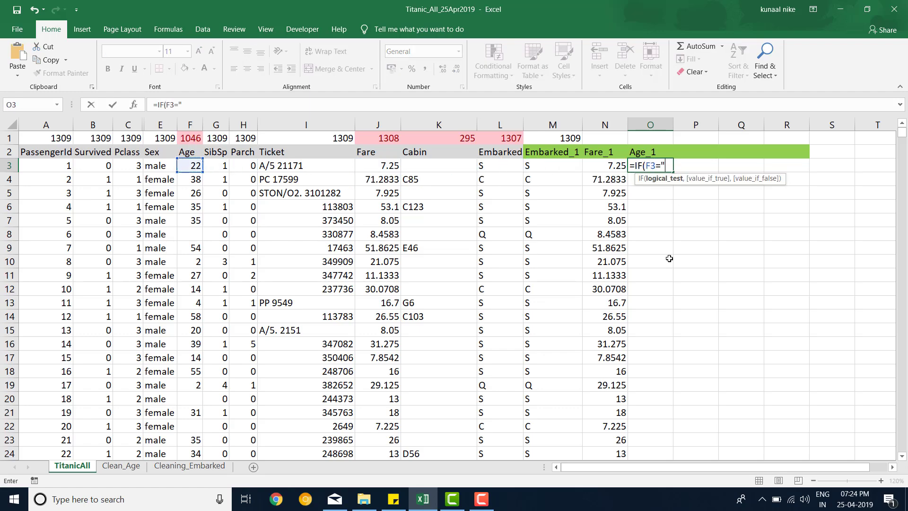
pyautogui.write('"",')
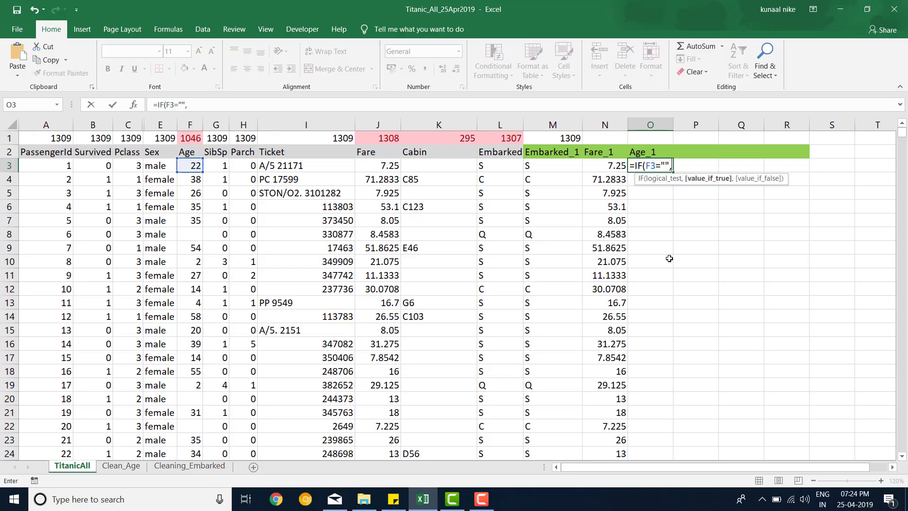
# Nest a SUMIFS function as the IF formula's value if true, with Avg_Age as its sum range
pyautogui.hotkey('ctrl', 'v')
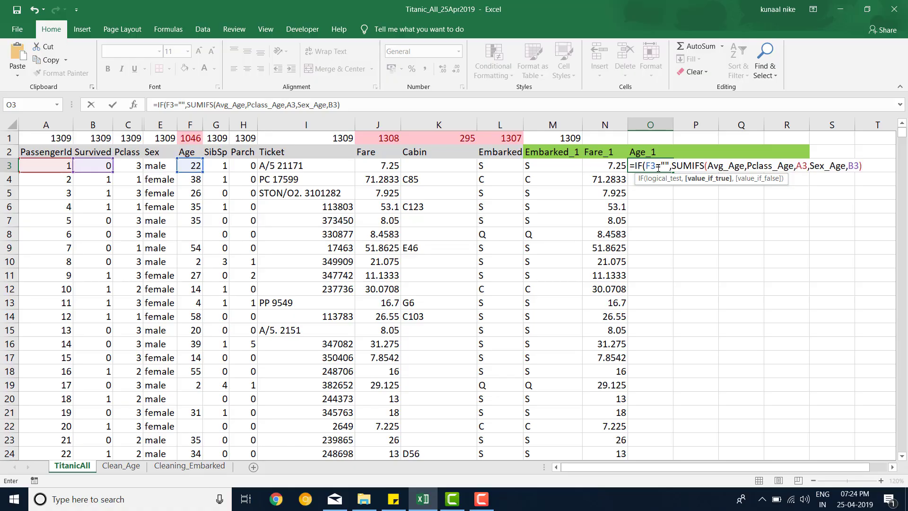
pyautogui.moveTo(672, 165); pyautogui.dragTo(889, 165)
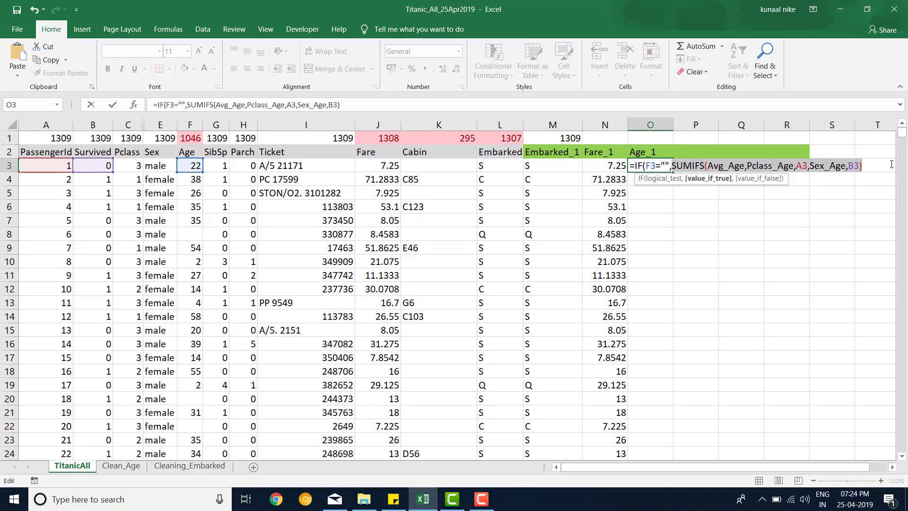
pyautogui.write('su')
pyautogui.press('Down')
pyautogui.press('Down')
pyautogui.press('Down')
pyautogui.press('Down')
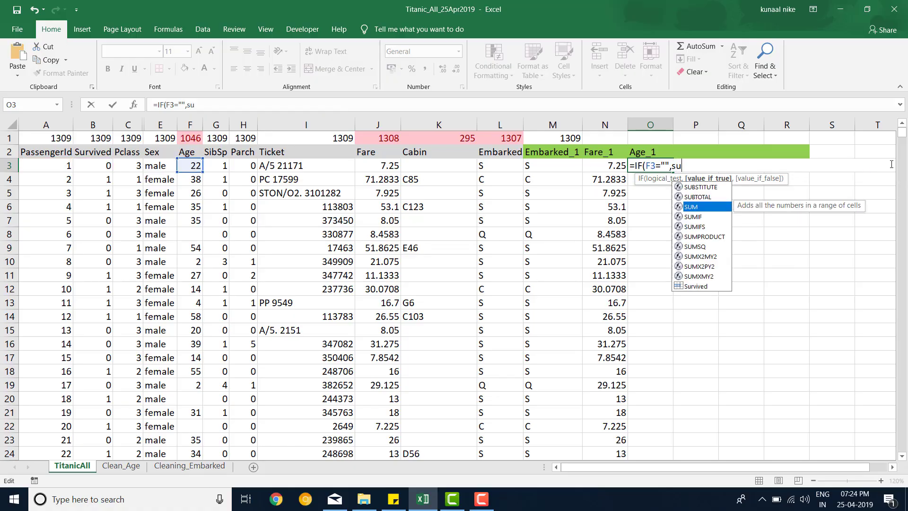
pyautogui.press('Tab')
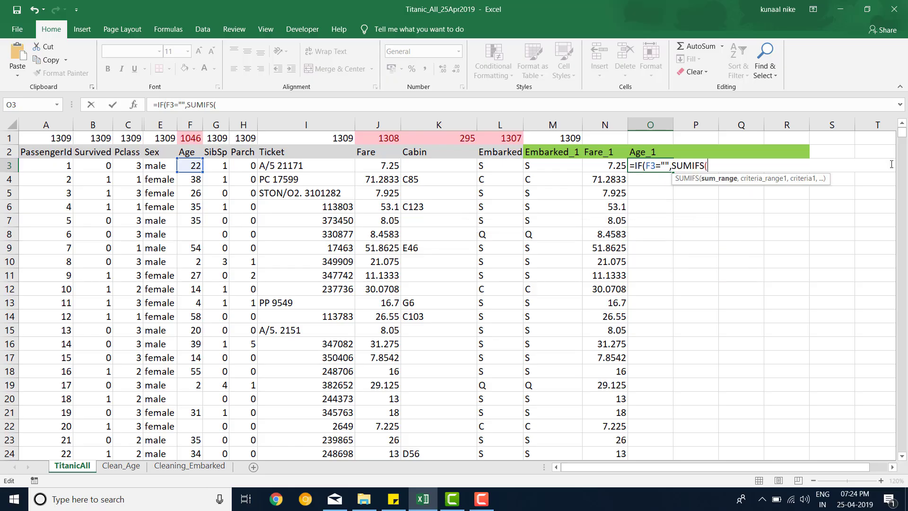
pyautogui.write('av')
pyautogui.press('Down')
pyautogui.press('Down')
pyautogui.press('Down')
pyautogui.press('Down')
pyautogui.press('Down')
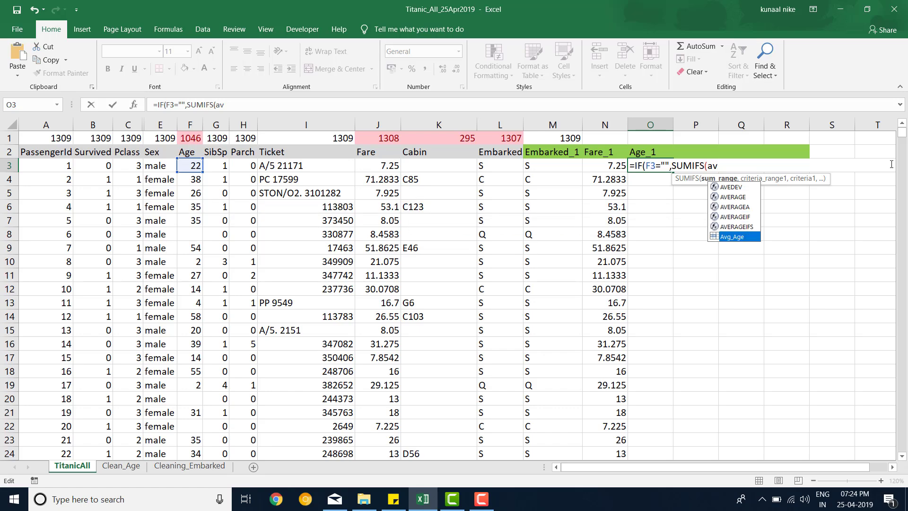
pyautogui.press('Tab')
pyautogui.write(',')
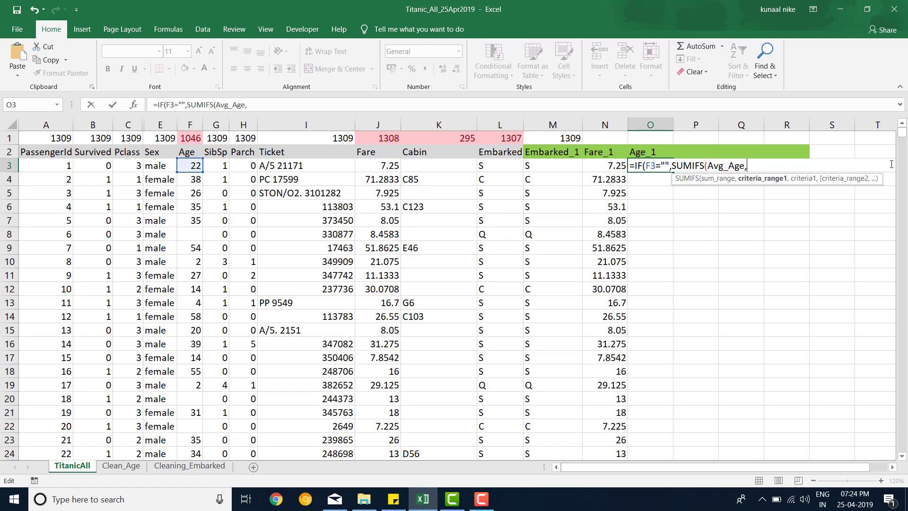
# Complete the SUMIFS with criteria range Pclass_Age matched to C3 and Sex_Age matched to E3
pyautogui.write('Pclass_Age')
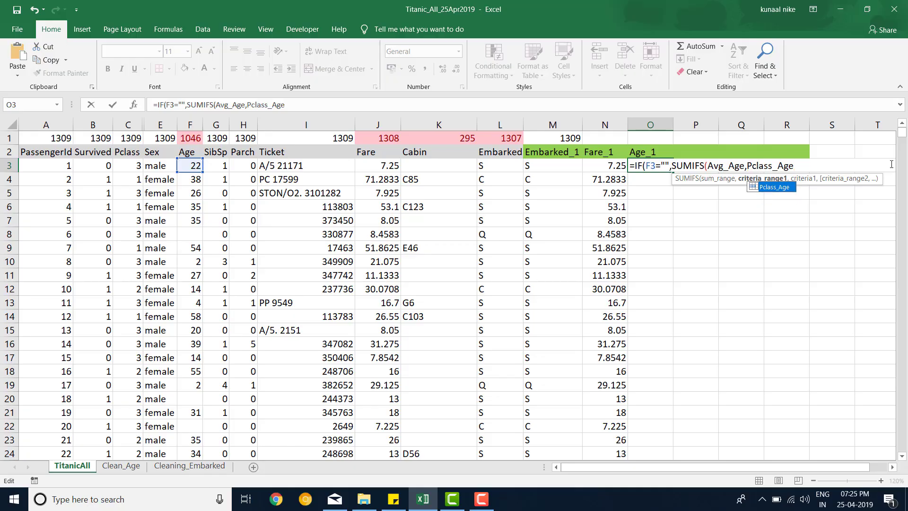
pyautogui.write(',')
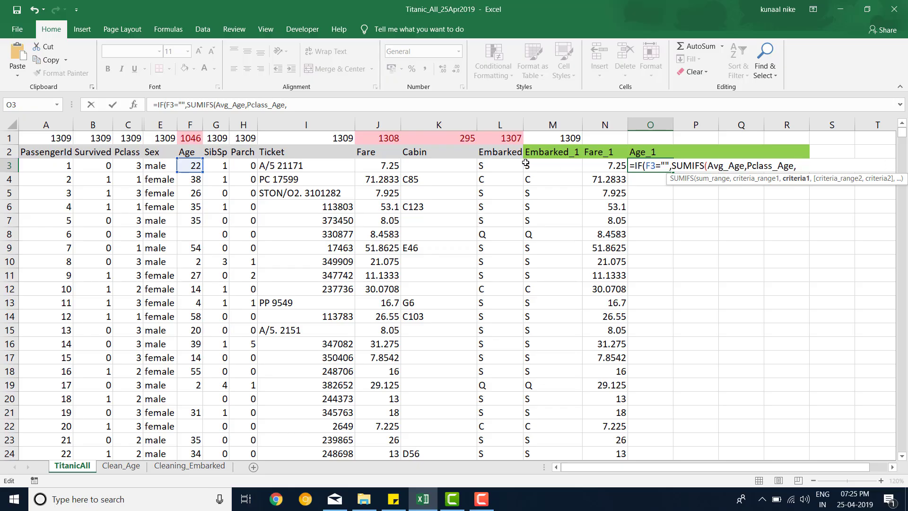
pyautogui.click(121, 166)
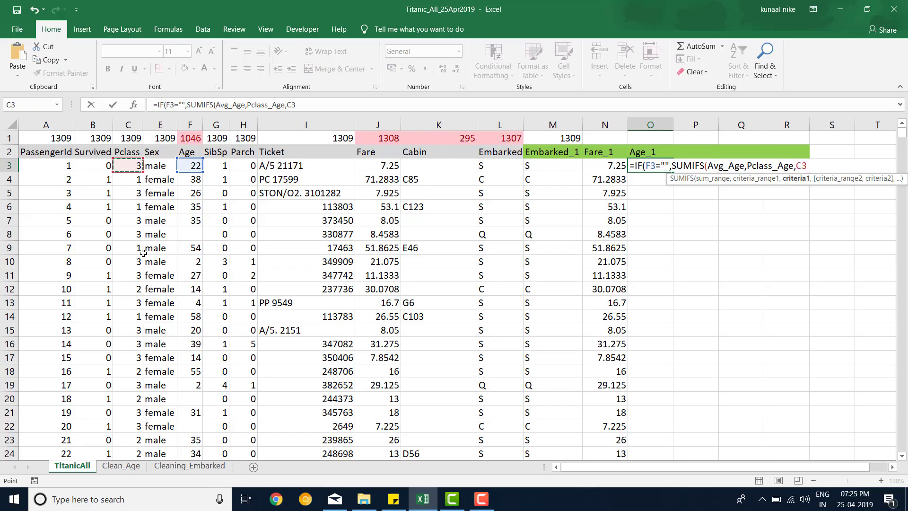
pyautogui.write(',')
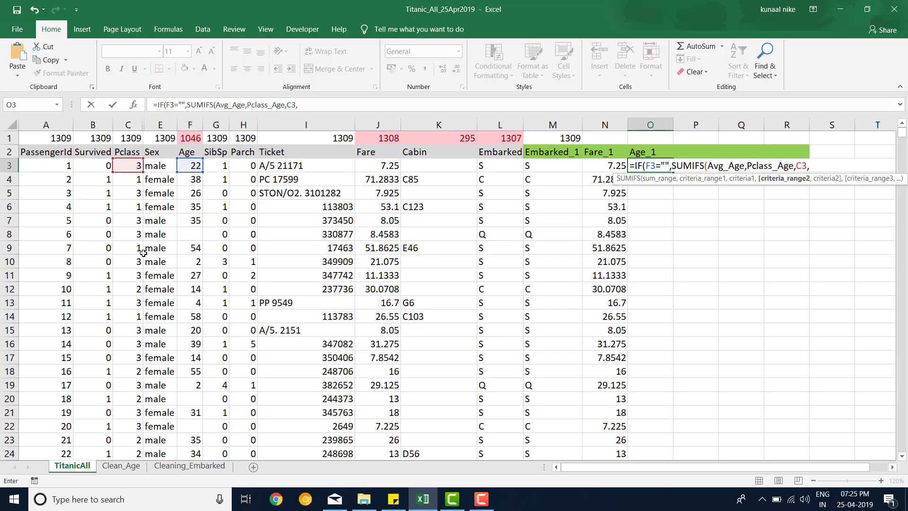
pyautogui.write('Sex_Age')
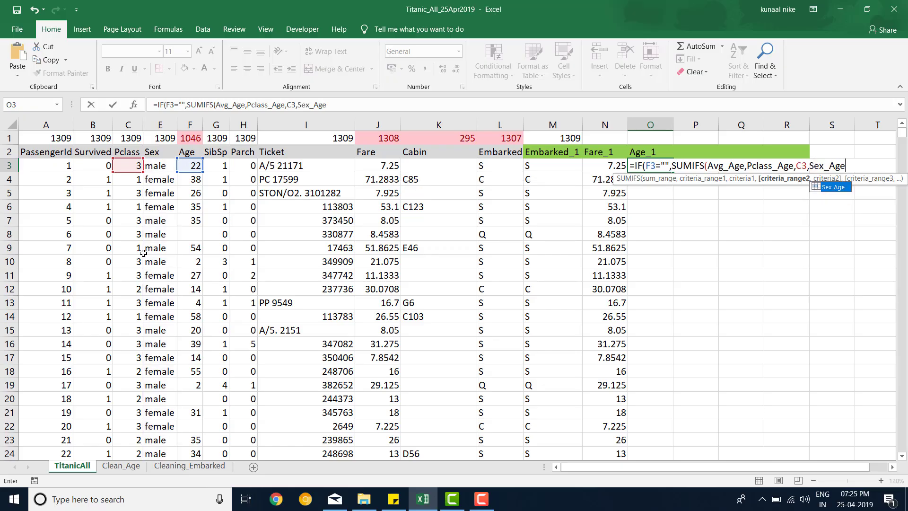
pyautogui.write(',')
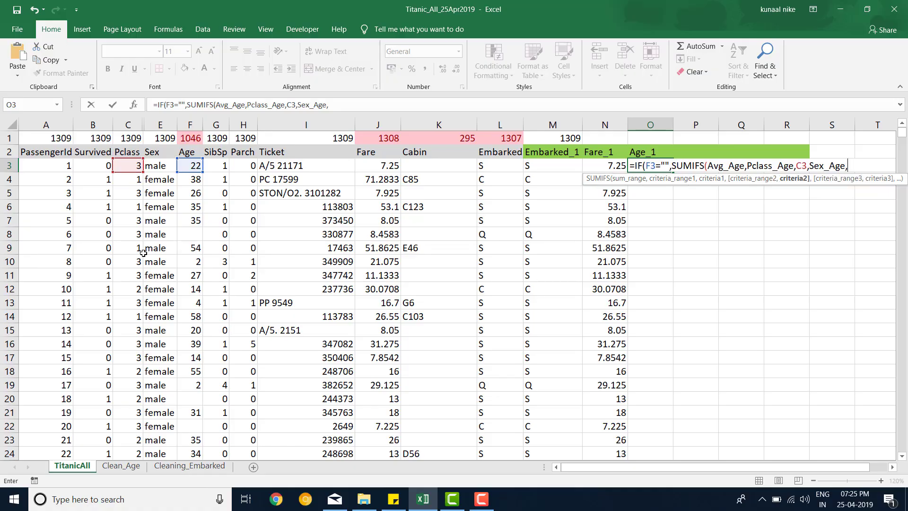
pyautogui.click(168, 167)
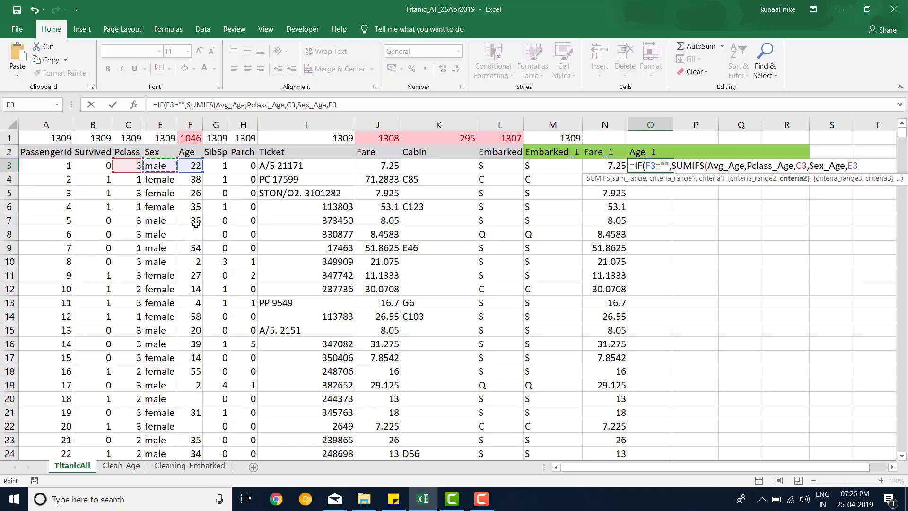
pyautogui.write(')')
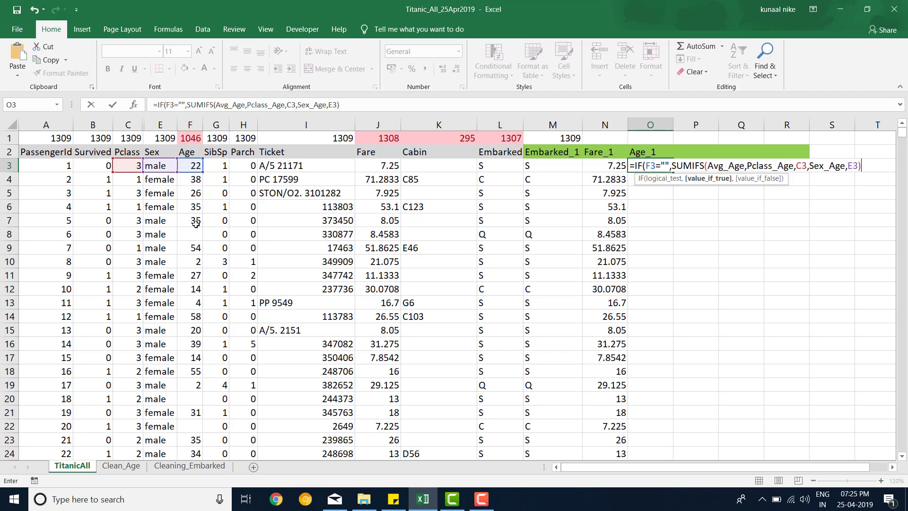
# Finish the IF formula in O3 with F3 as the value if false
pyautogui.write(',')
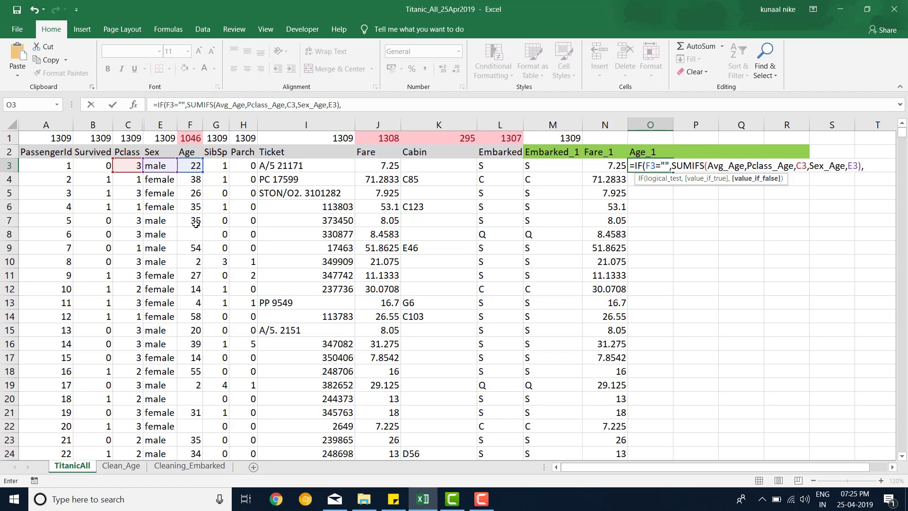
pyautogui.click(189, 165)
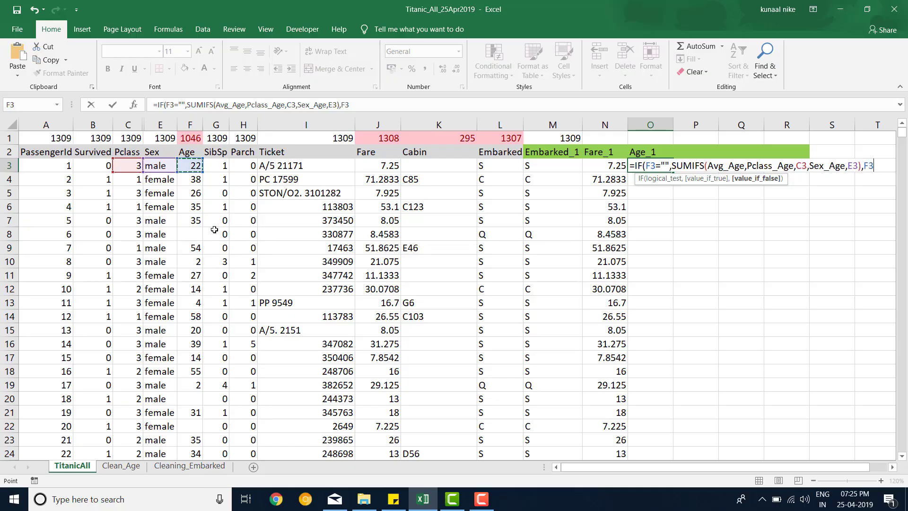
pyautogui.write(')')
pyautogui.press('Return')
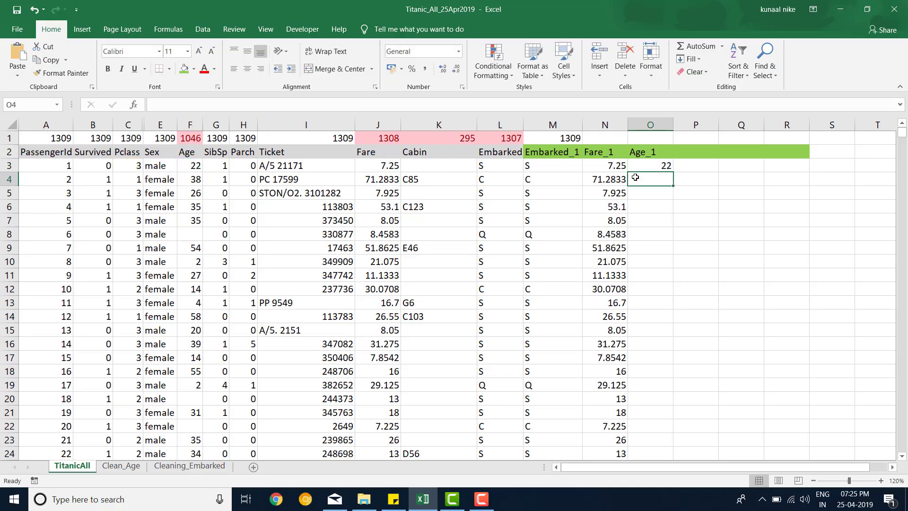
# Fill the O3 formula down the whole Age_1 column and show its values with no decimal places
pyautogui.click(662, 168)
pyautogui.doubleClick(672, 170)
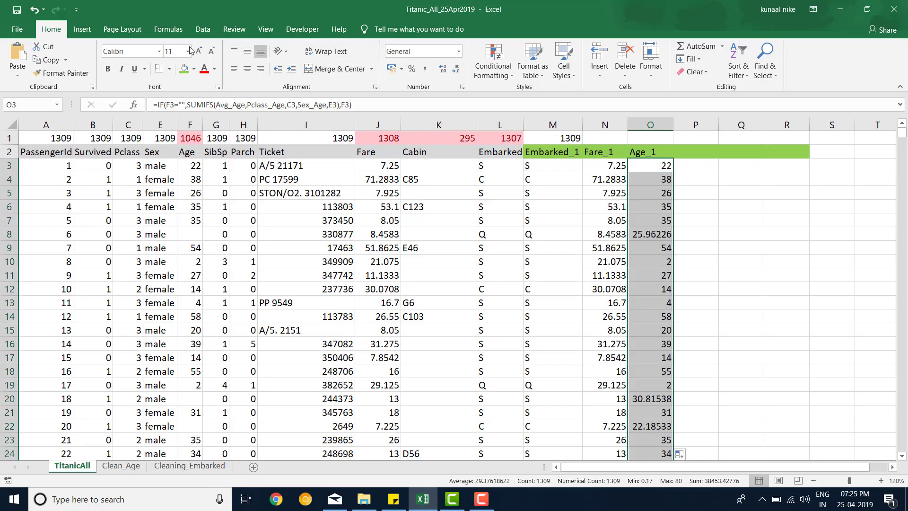
pyautogui.click(456, 69)
pyautogui.click(456, 69)
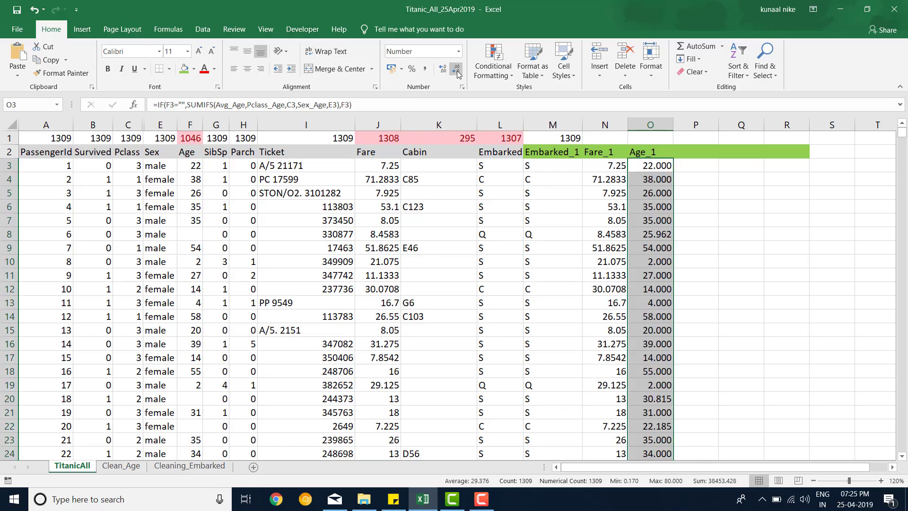
pyautogui.click(456, 69)
pyautogui.click(456, 70)
pyautogui.click(456, 70)
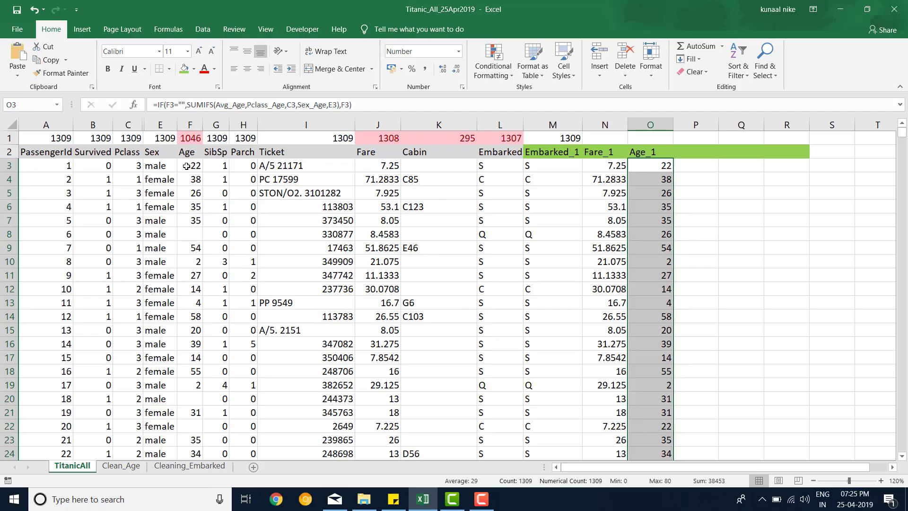
# Review the original ages in F3:F7 and the Age count formula in F1, and autofit the Age_1 column width
pyautogui.moveTo(188, 171); pyautogui.dragTo(195, 220)
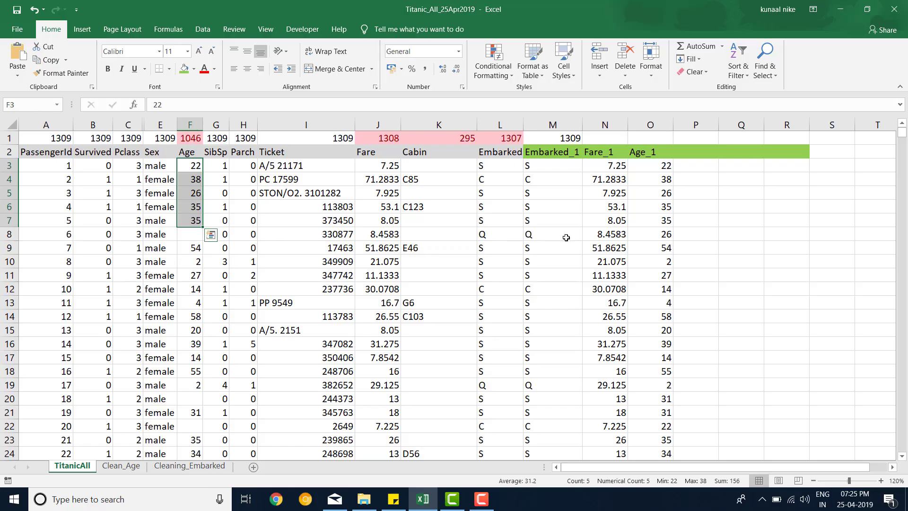
pyautogui.click(626, 238)
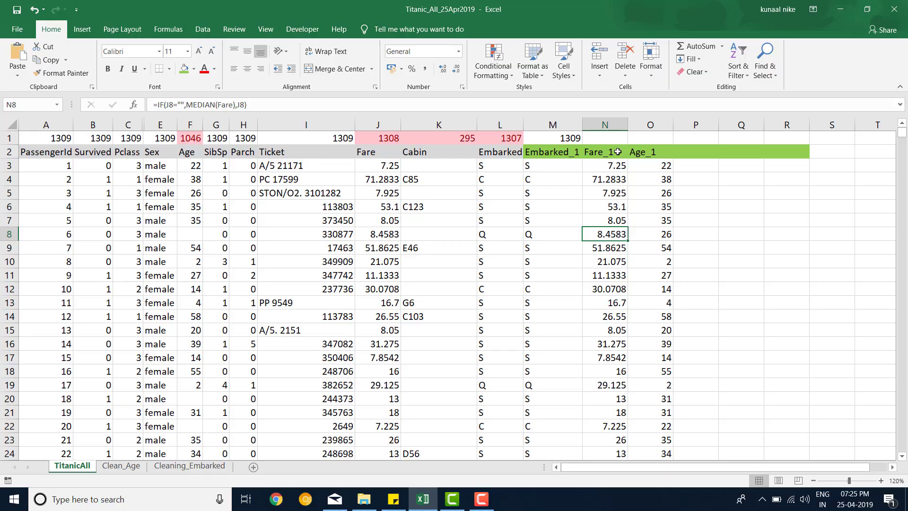
pyautogui.click(647, 154)
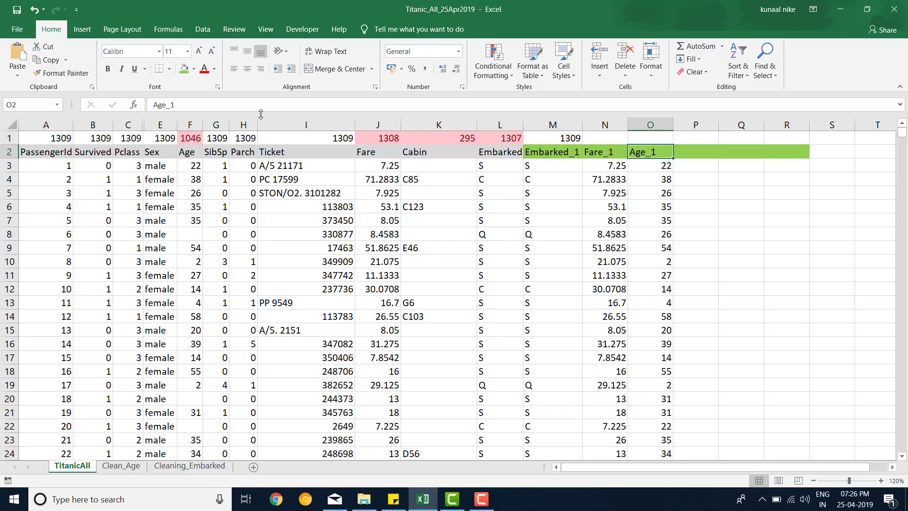
pyautogui.click(197, 140)
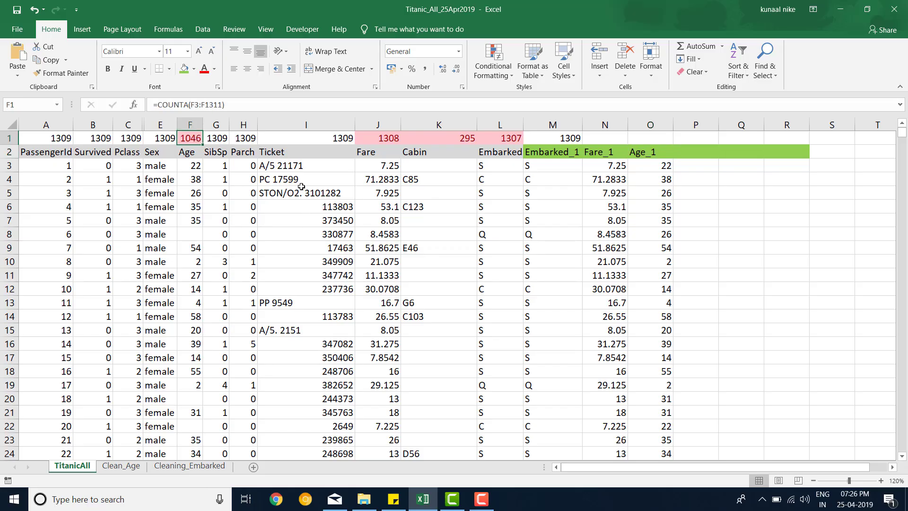
pyautogui.doubleClick(673, 125)
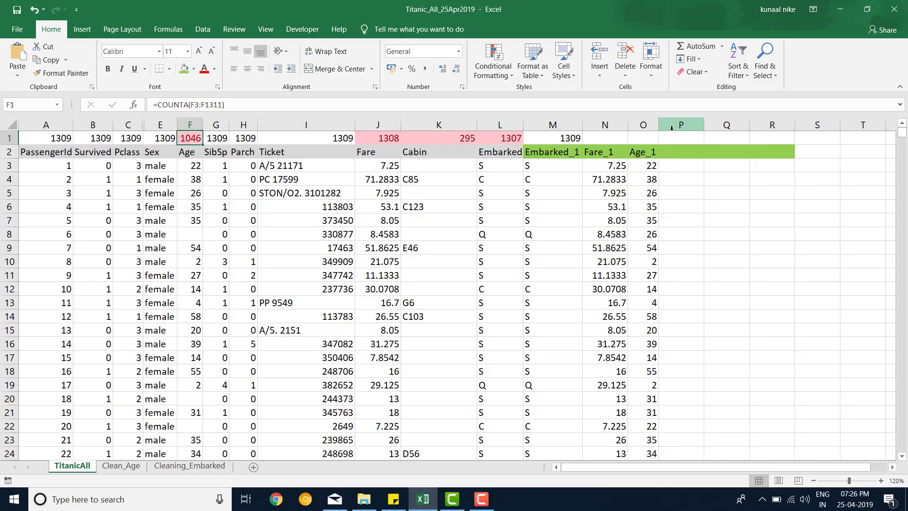